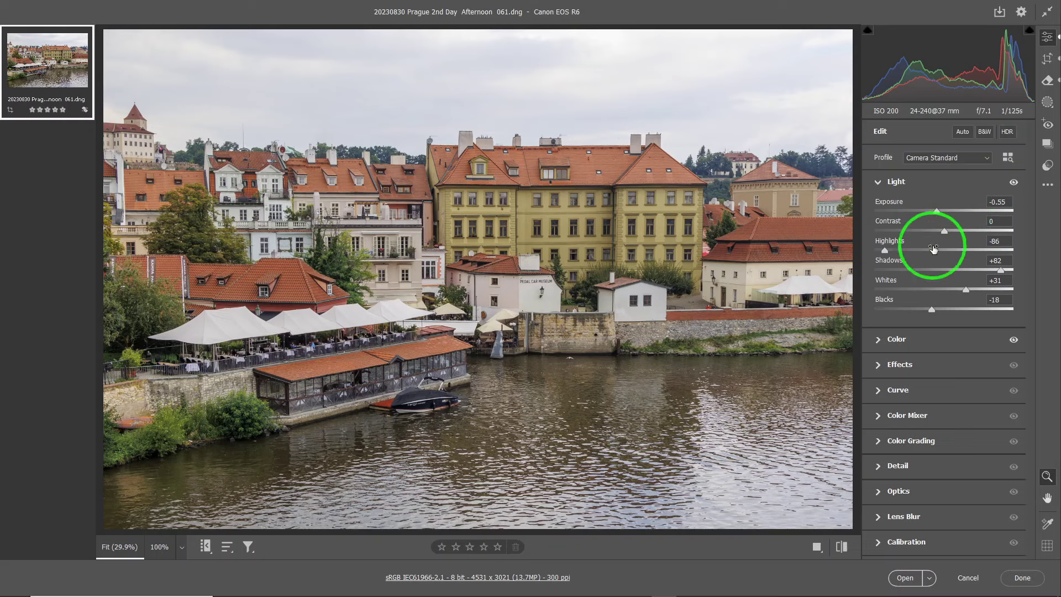
# - Expand the Color adjustments and try the Auto and Daylight white balance presets on the photo
pyautogui.click(876, 344)
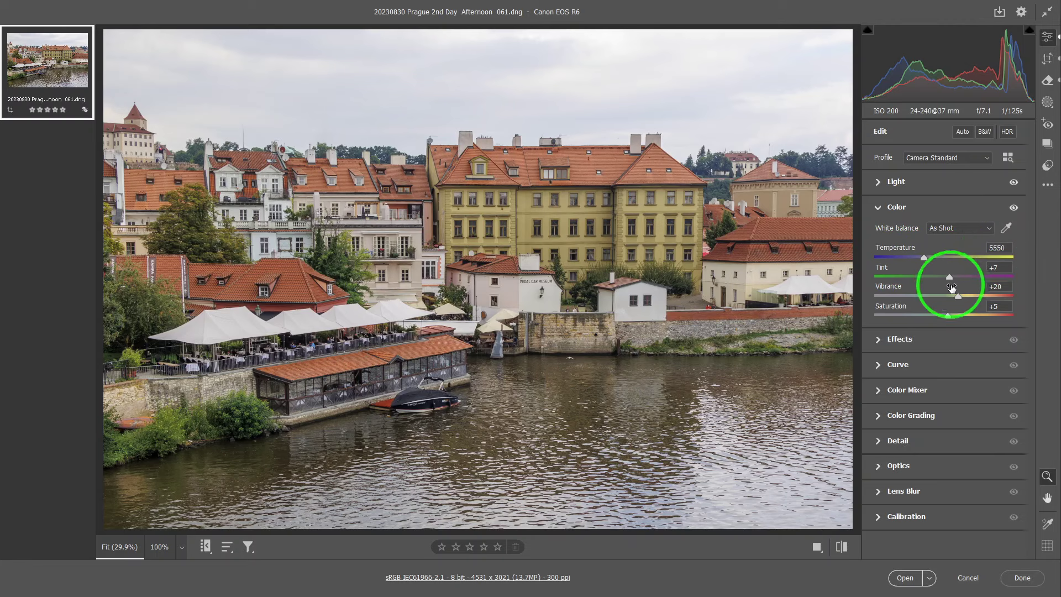
pyautogui.moveTo(951, 288)
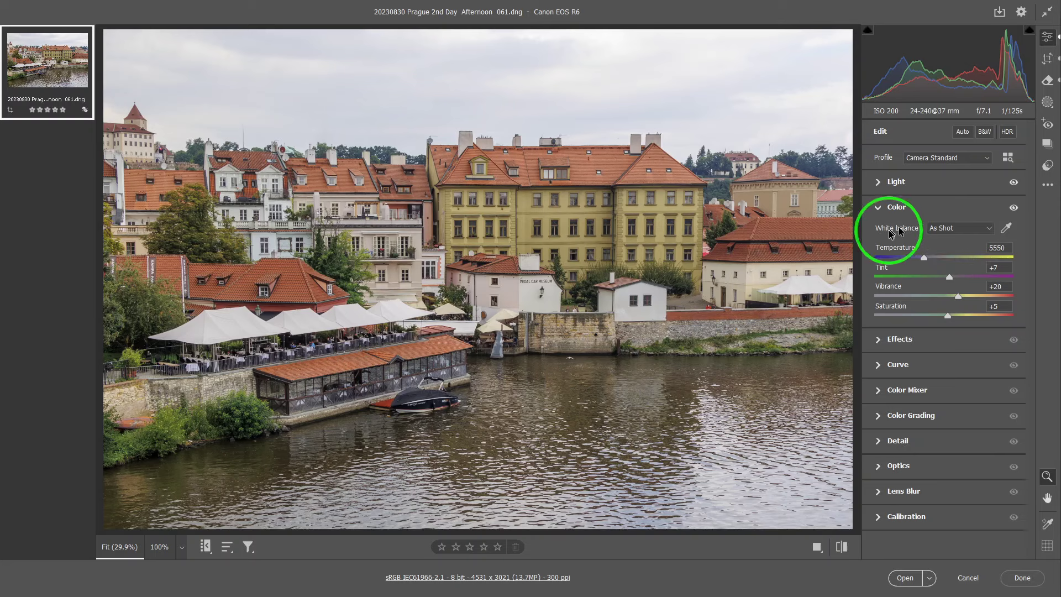
pyautogui.click(989, 228)
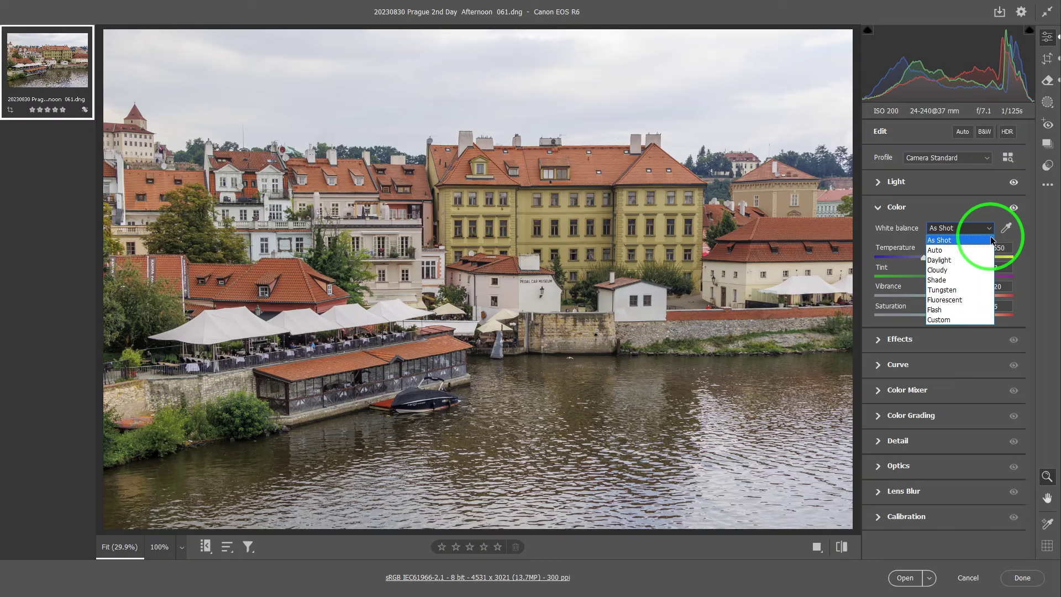
pyautogui.click(937, 250)
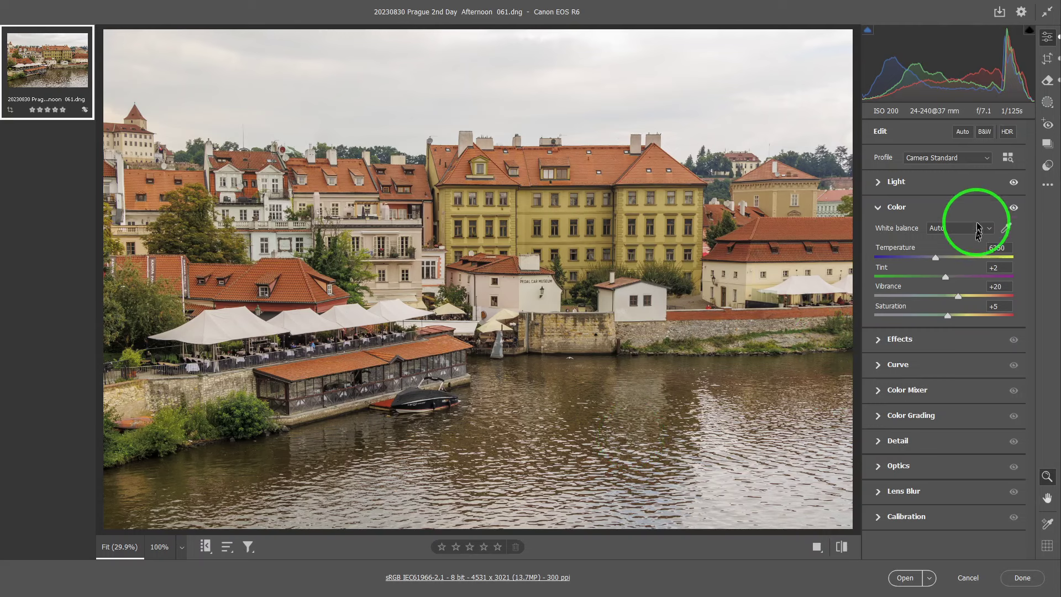
pyautogui.click(991, 230)
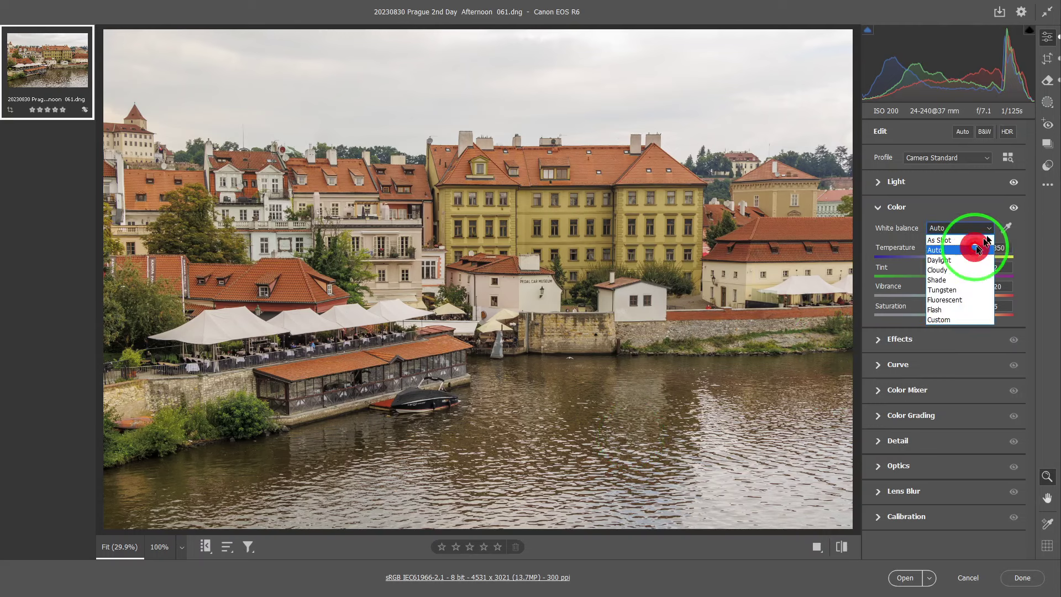
pyautogui.click(947, 266)
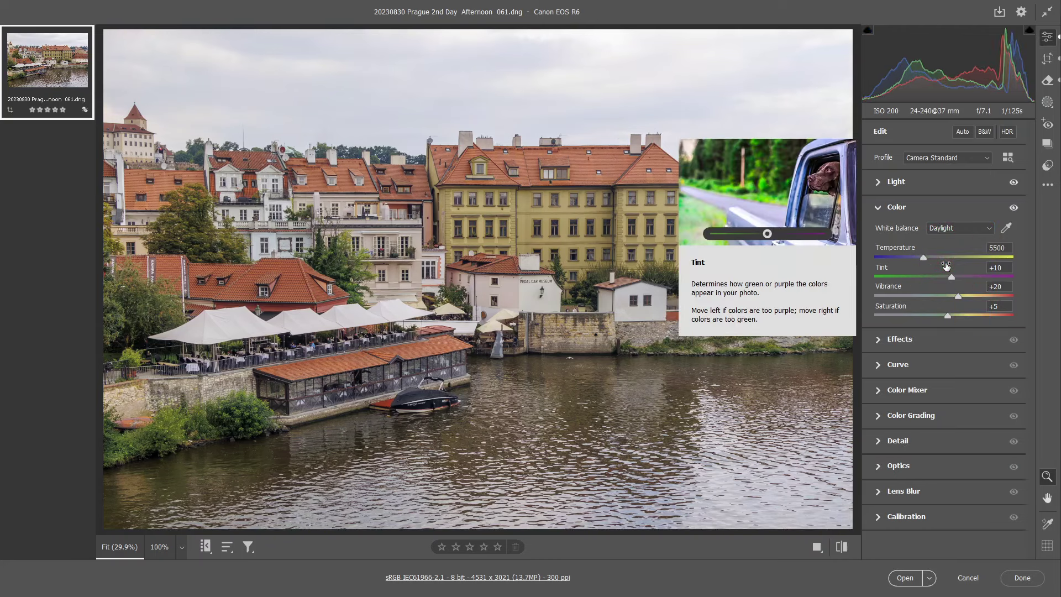
# - Try the Cloudy and Shade white balance presets to compare their warmer colour casts on the photo
pyautogui.click(989, 229)
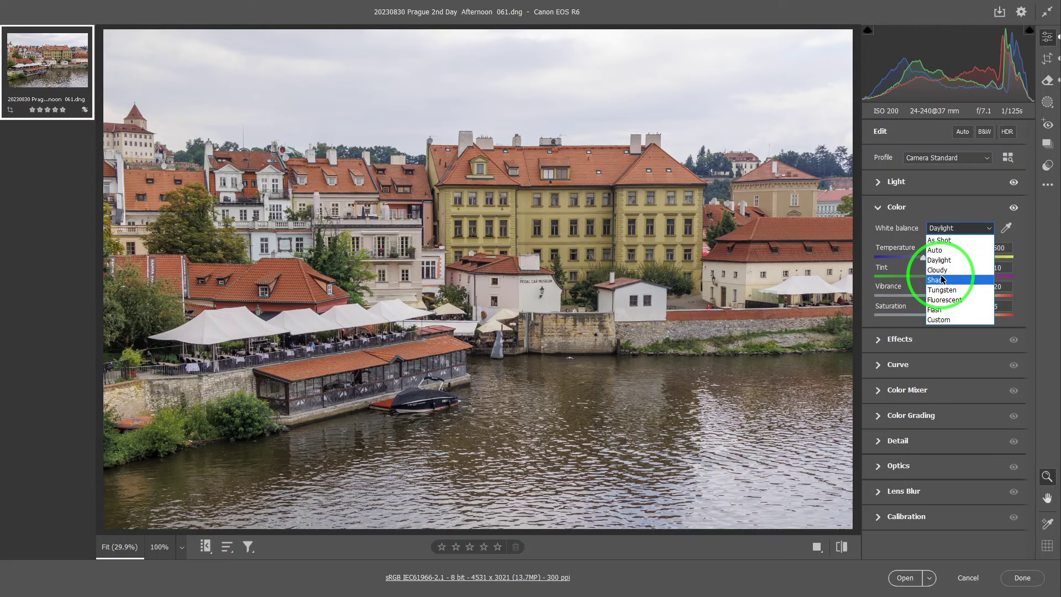
pyautogui.click(940, 269)
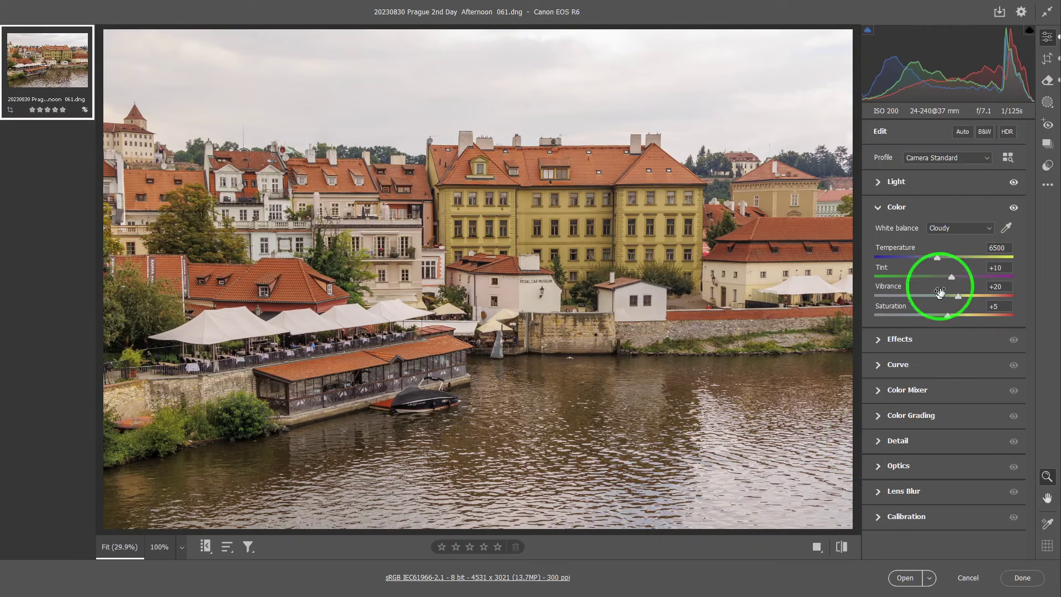
pyautogui.click(960, 228)
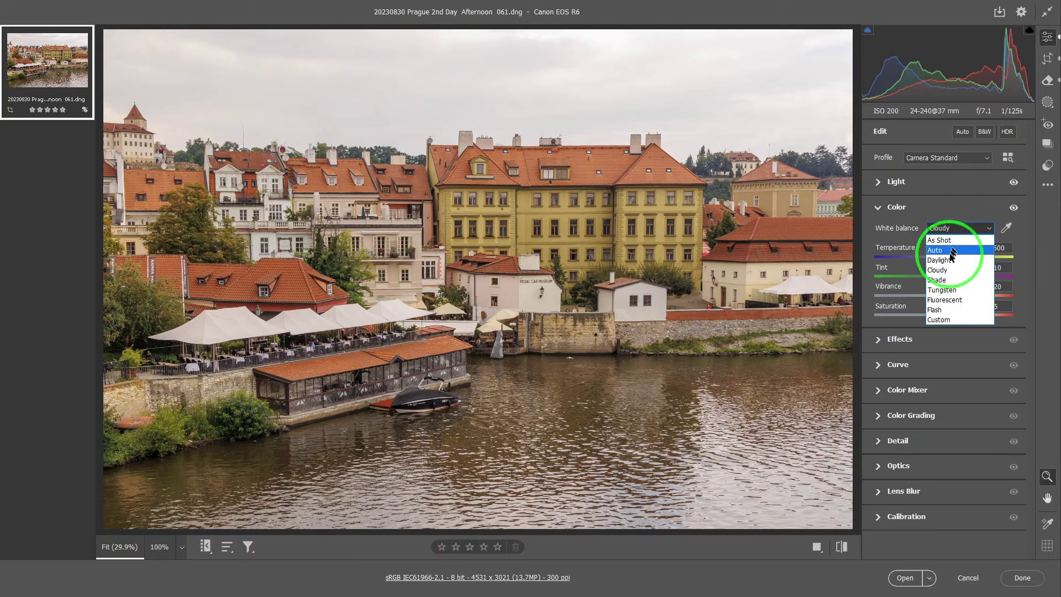
pyautogui.click(938, 280)
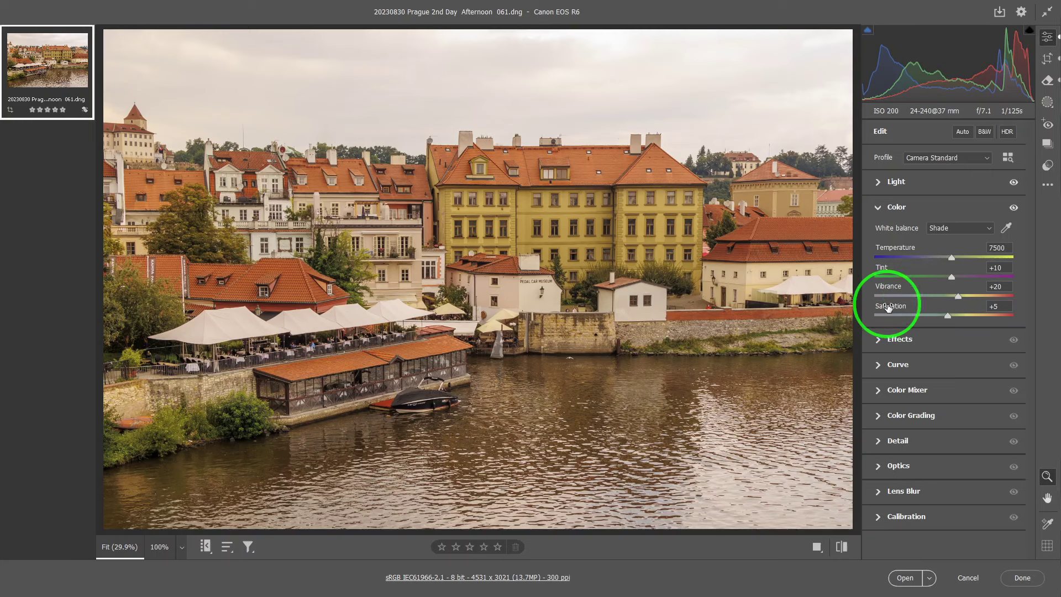
pyautogui.moveTo(888, 308)
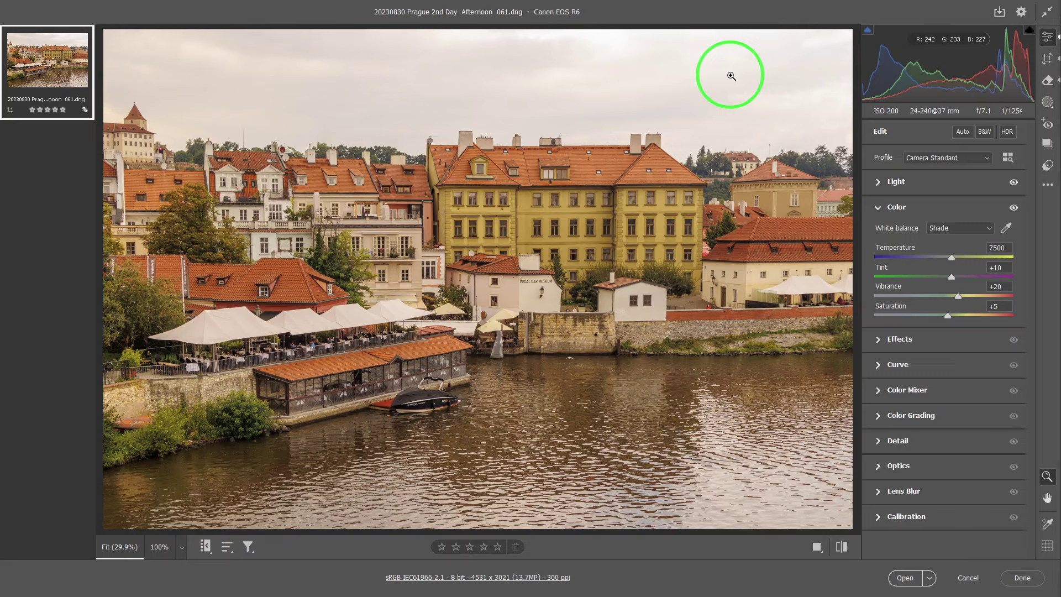
# - Try the Tungsten and Fluorescent white balance presets on the photo
pyautogui.click(960, 228)
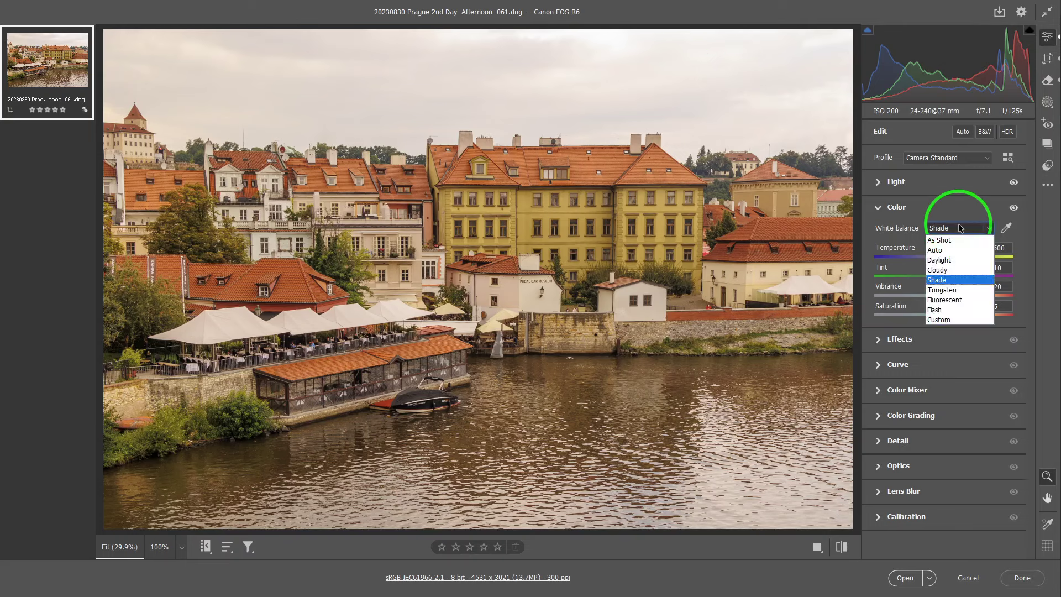
pyautogui.click(942, 289)
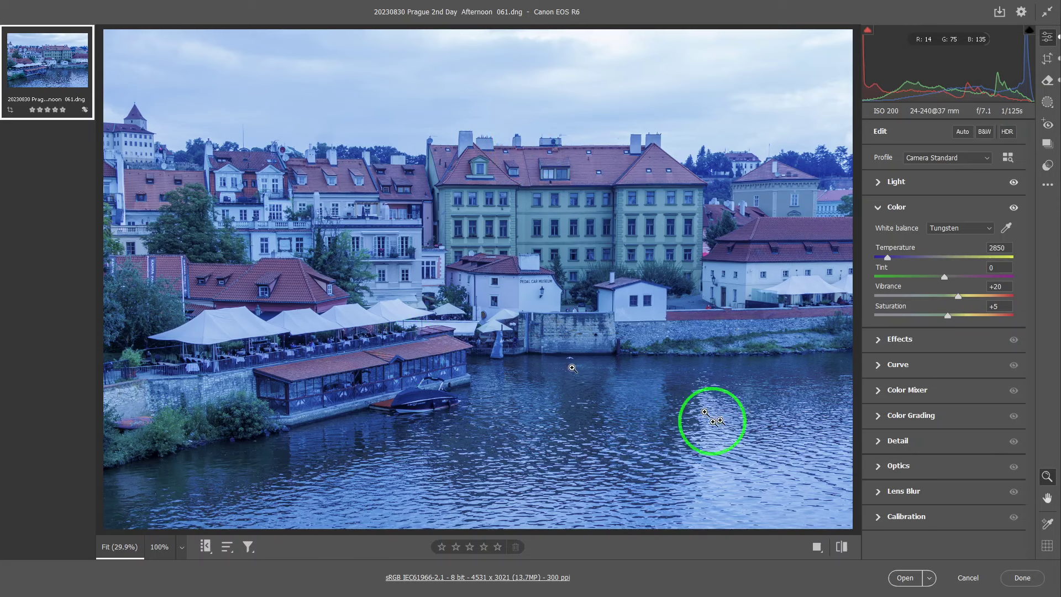
pyautogui.click(966, 232)
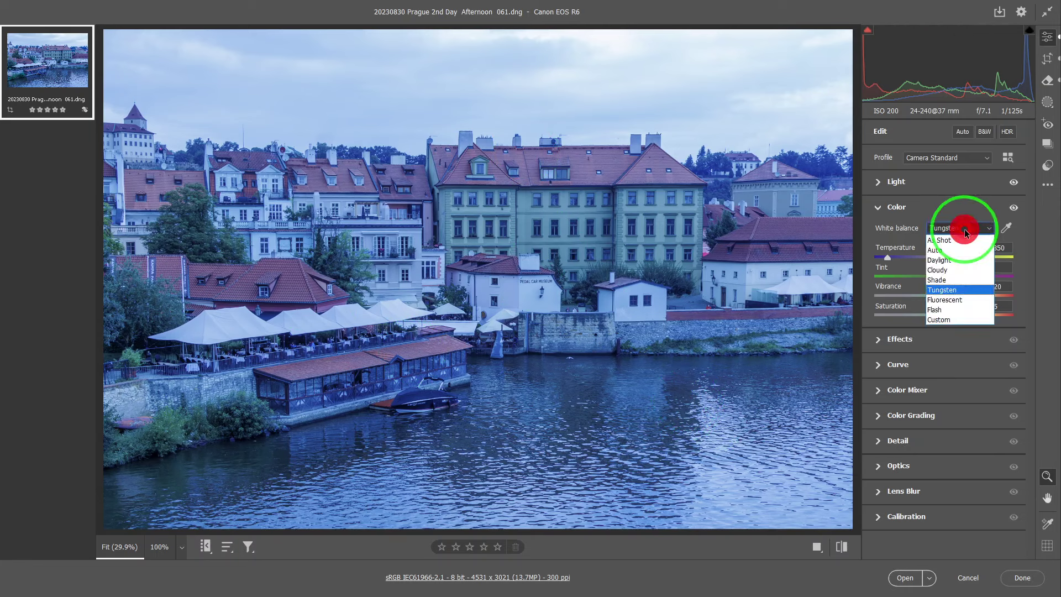
pyautogui.click(942, 302)
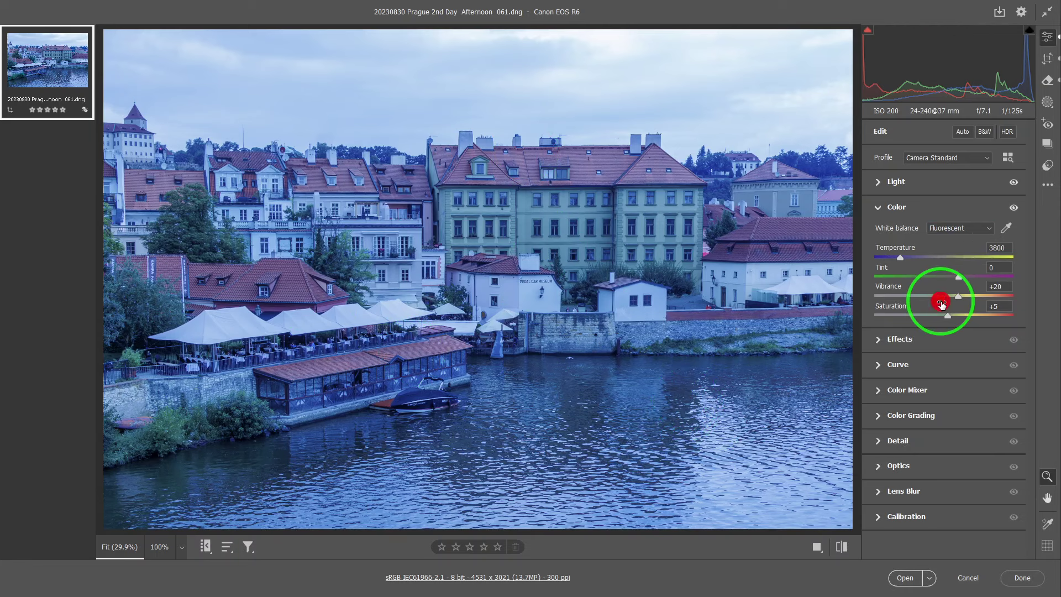
# - Try the Flash white balance preset and return the white balance to As Shot
pyautogui.click(952, 227)
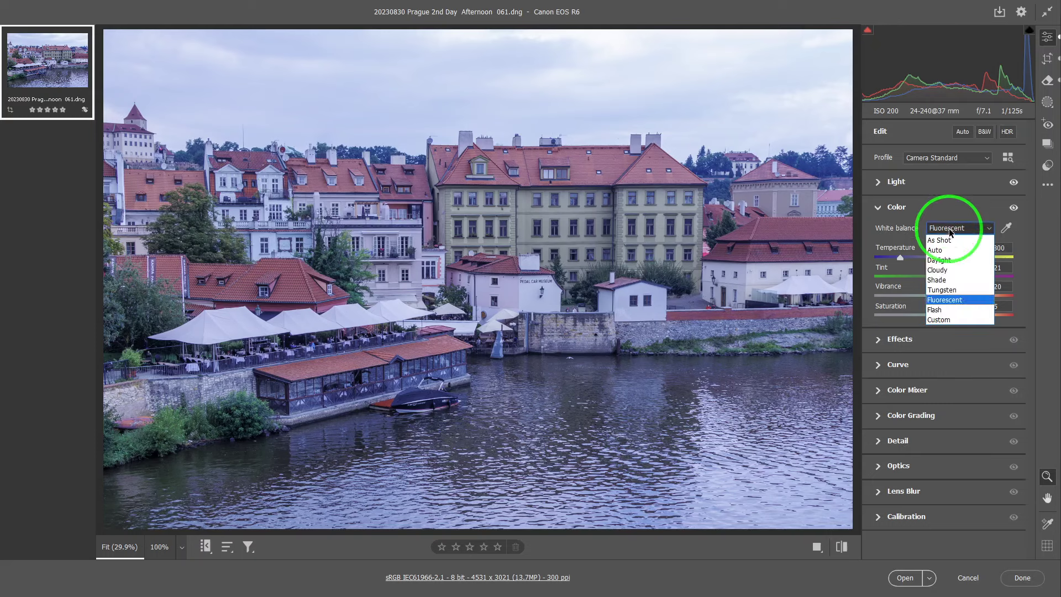
pyautogui.click(941, 310)
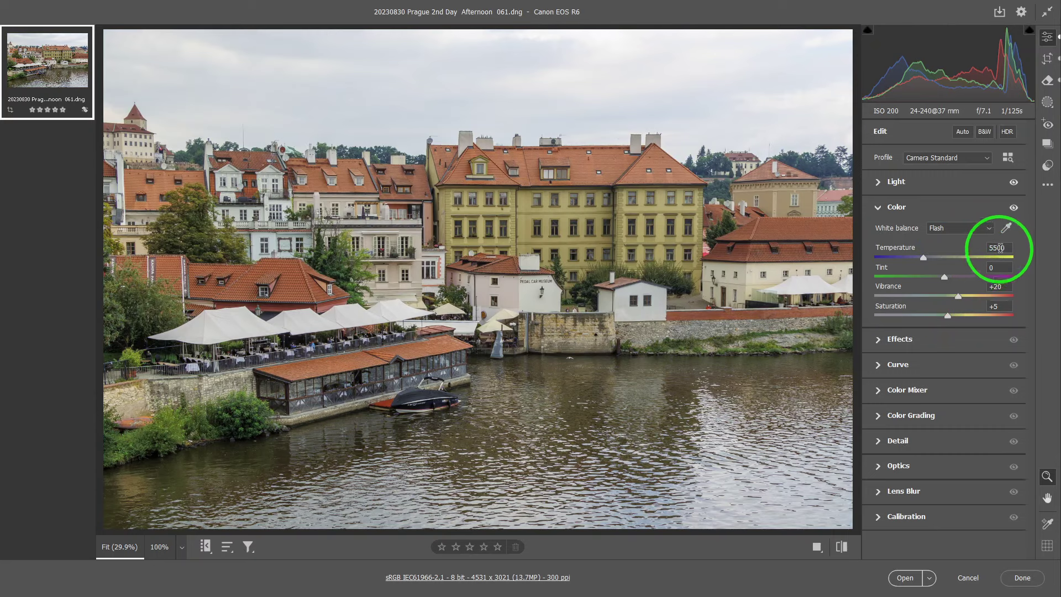
pyautogui.click(950, 228)
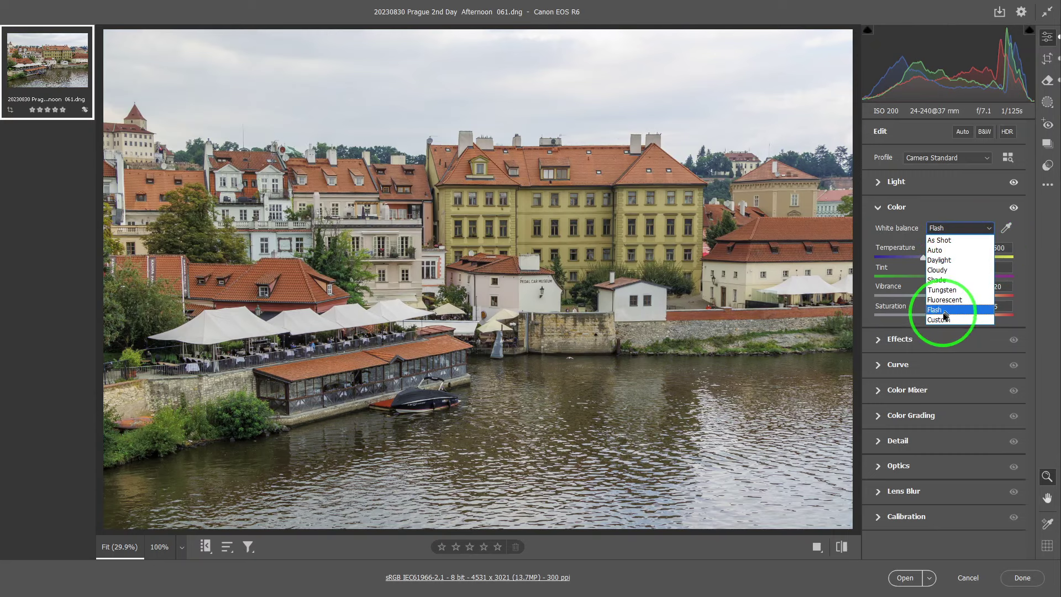
pyautogui.click(944, 310)
pyautogui.click(950, 228)
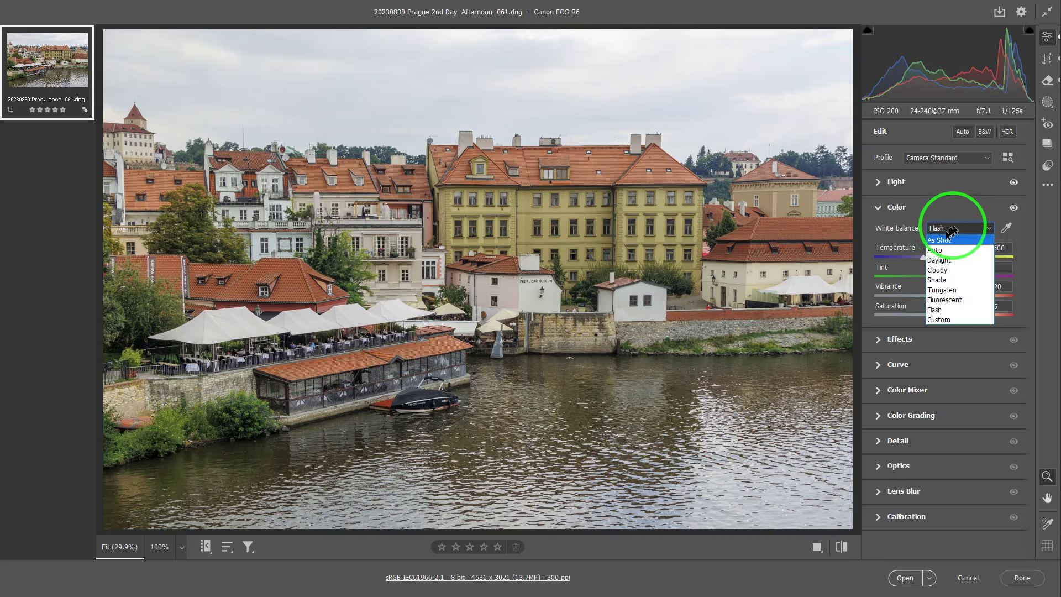
pyautogui.click(951, 241)
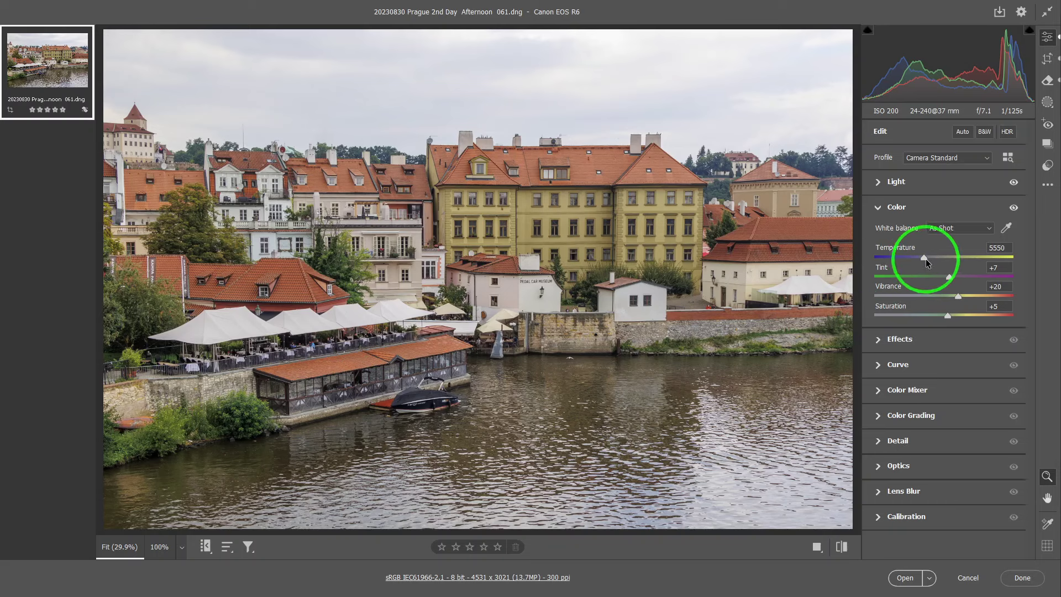
# - Try temperatures of 7300 and 4650 on the photo, and reset the white balance to As Shot
pyautogui.moveTo(928, 258); pyautogui.dragTo(944, 258)
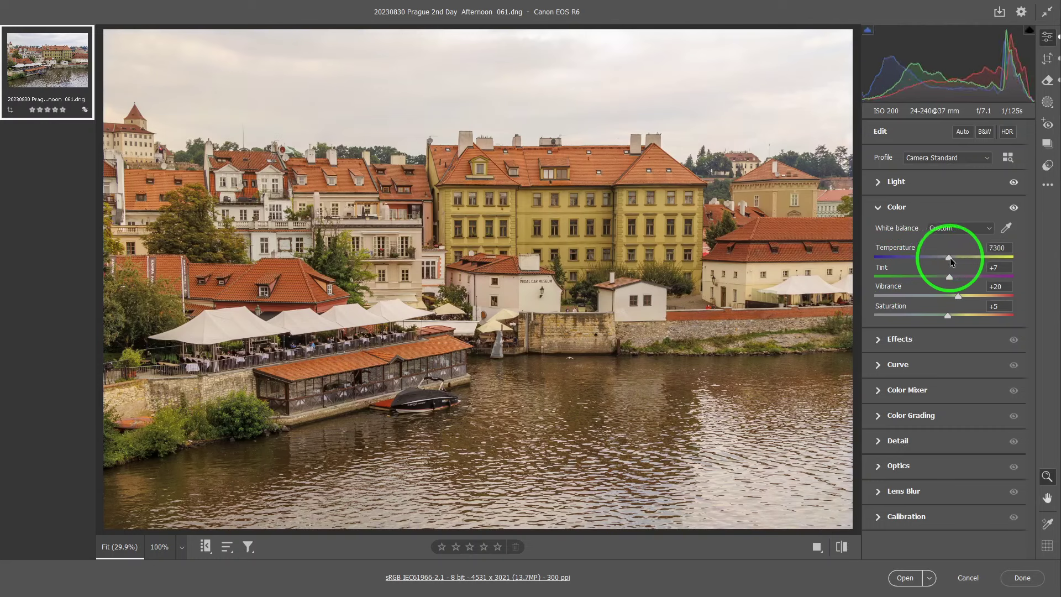
pyautogui.moveTo(943, 257); pyautogui.dragTo(914, 274)
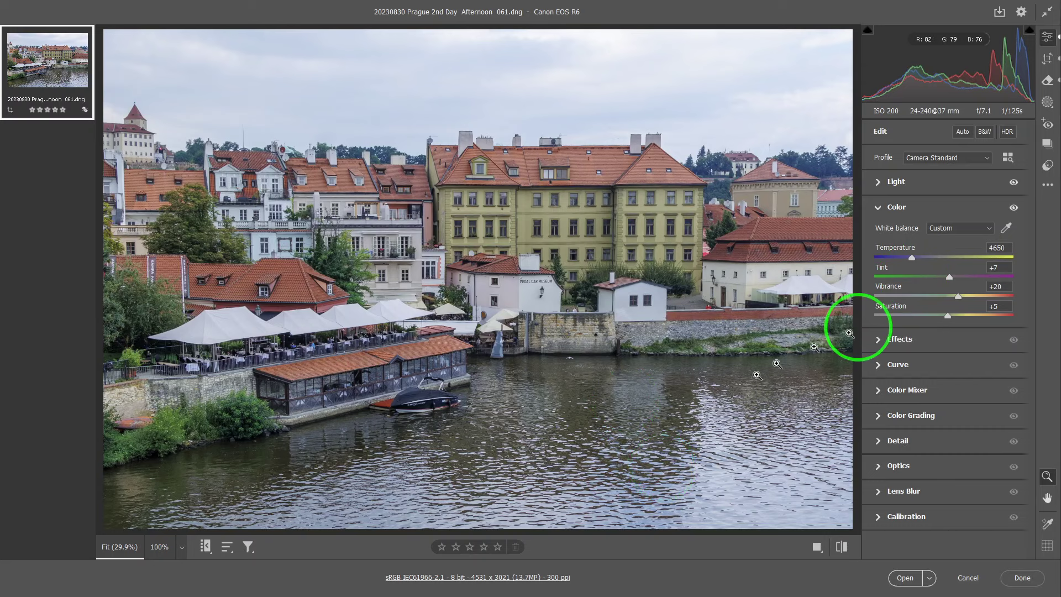
pyautogui.click(947, 228)
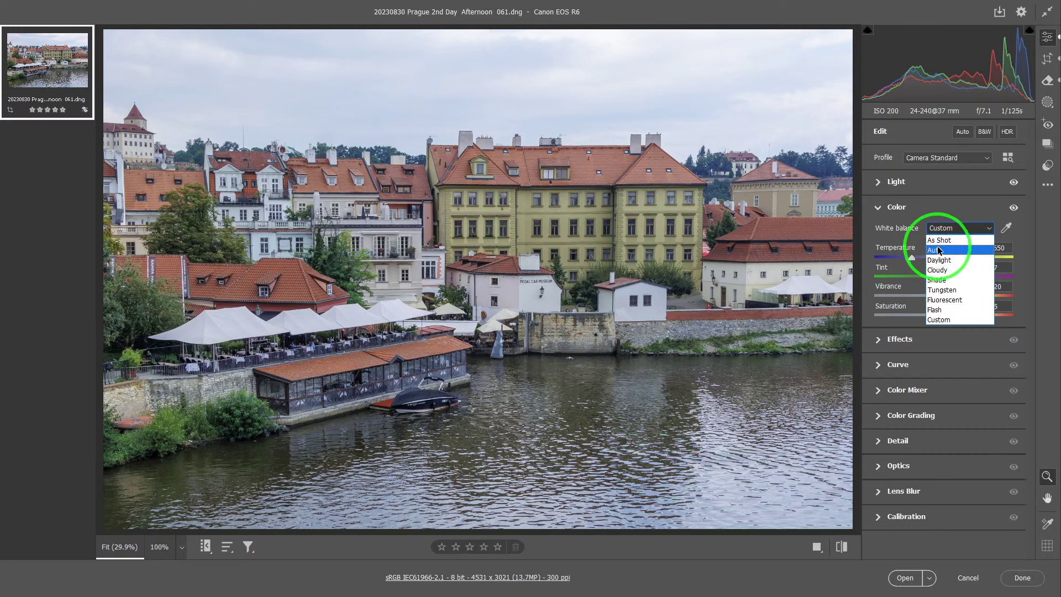
pyautogui.click(940, 241)
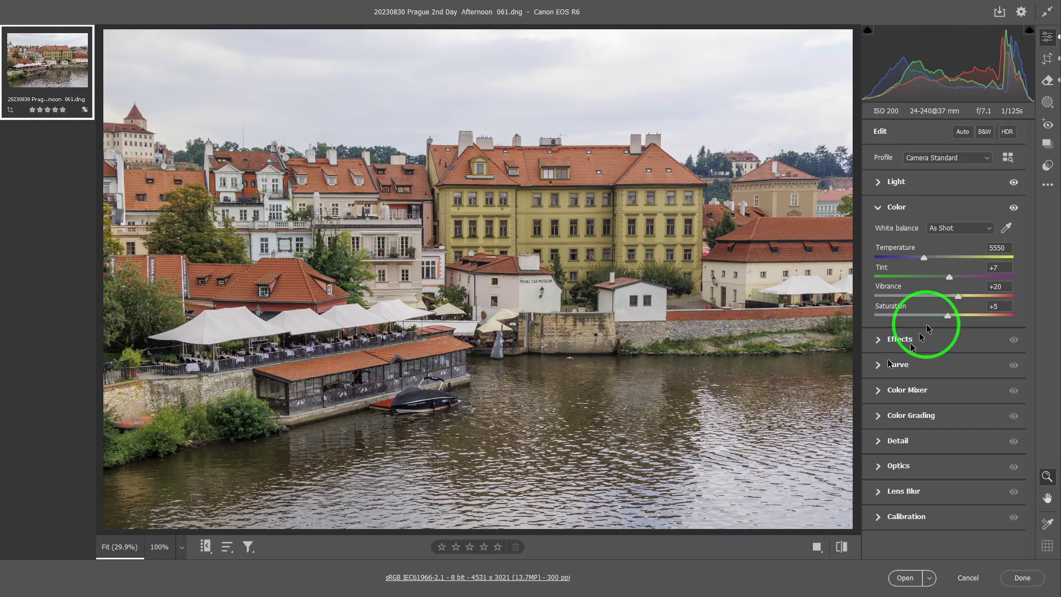
# - Sample neutral areas with the White Balance tool on the riverside stone wall, the grey pillar and the small white house
pyautogui.click(1006, 230)
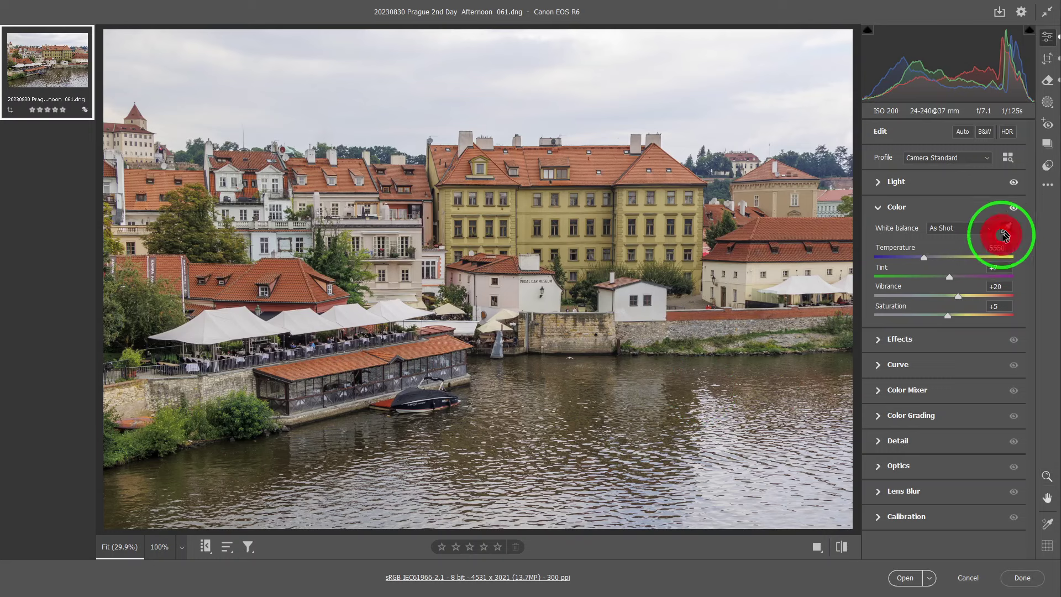
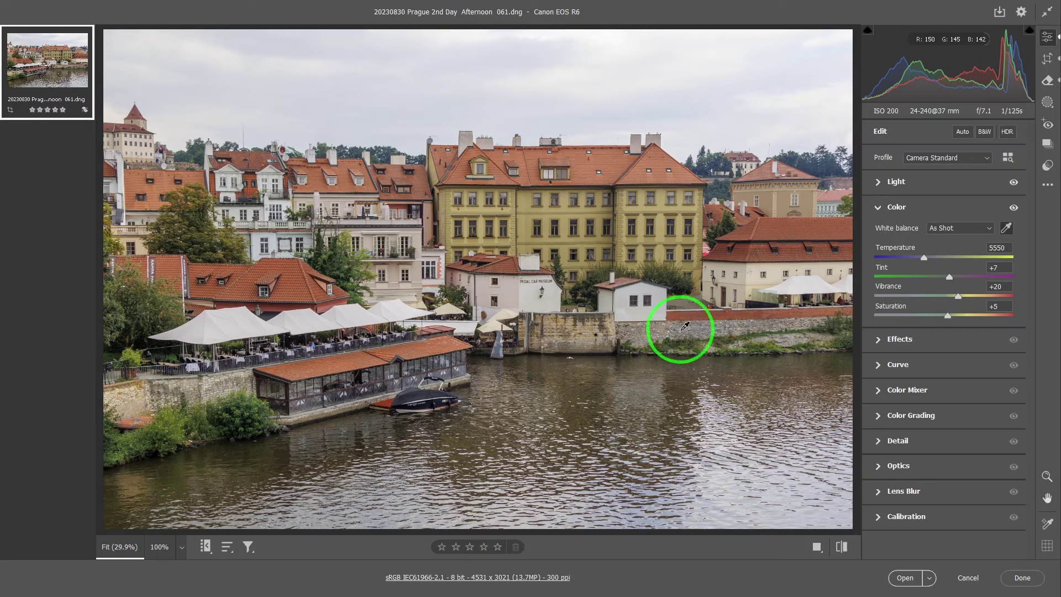
pyautogui.click(685, 325)
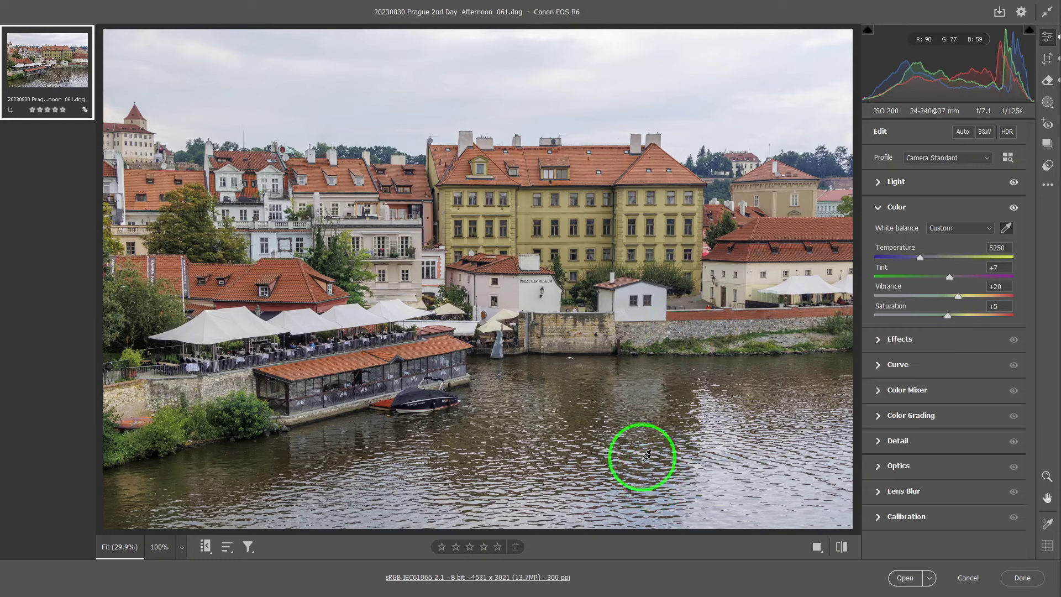
pyautogui.click(506, 346)
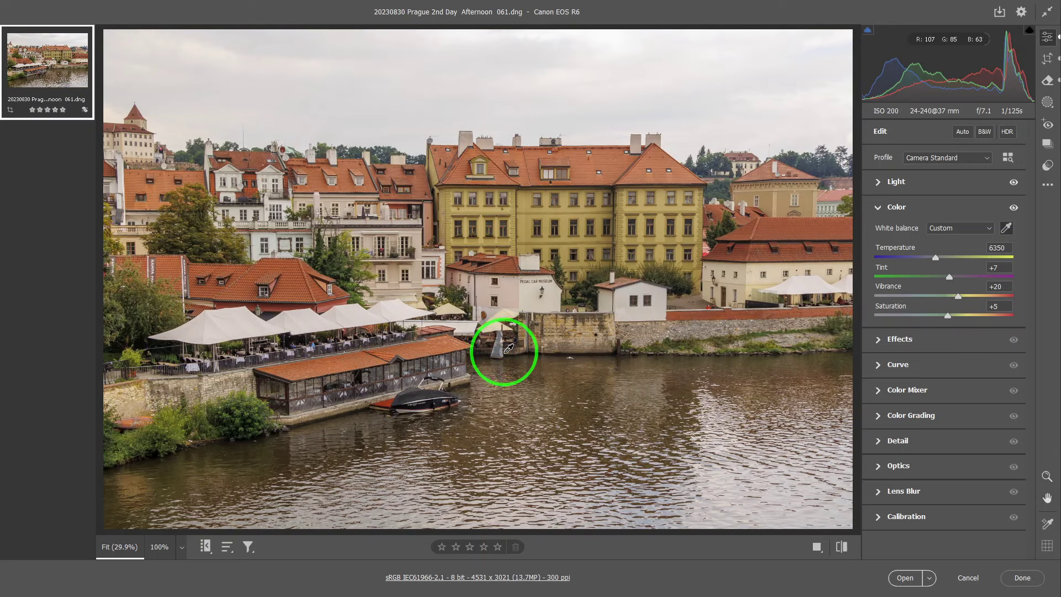
pyautogui.click(661, 302)
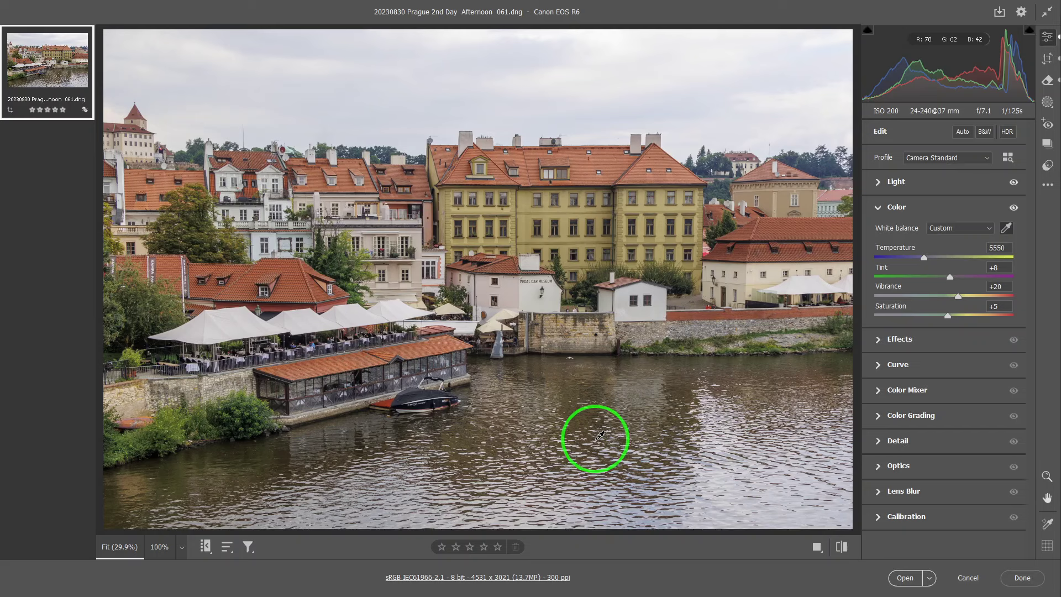
pyautogui.click(700, 323)
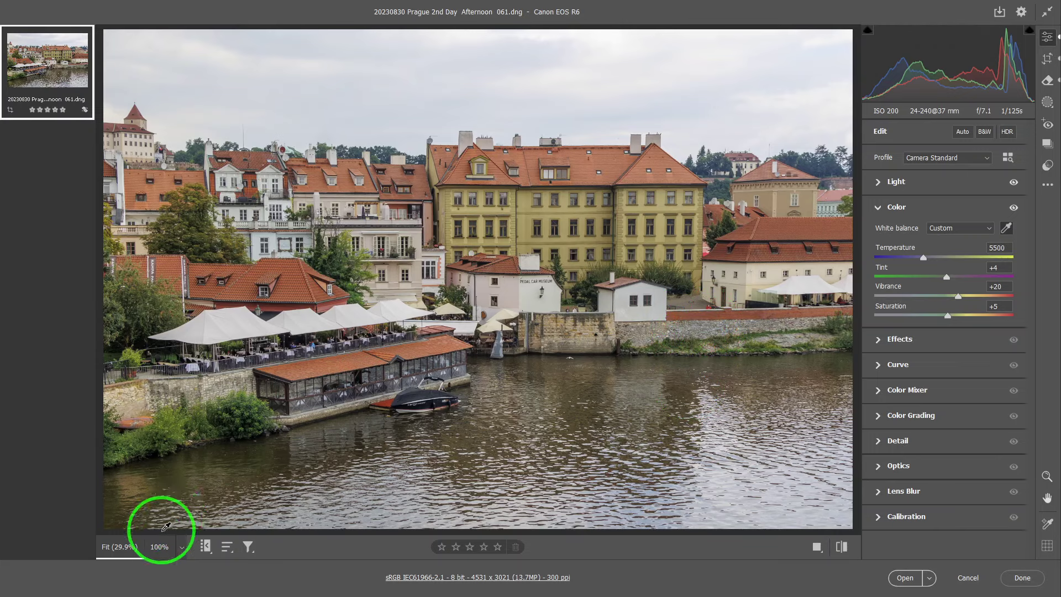
# - Sample the white balance from a grey stone in the riverbank wall, just below the red brick section
pyautogui.click(159, 547)
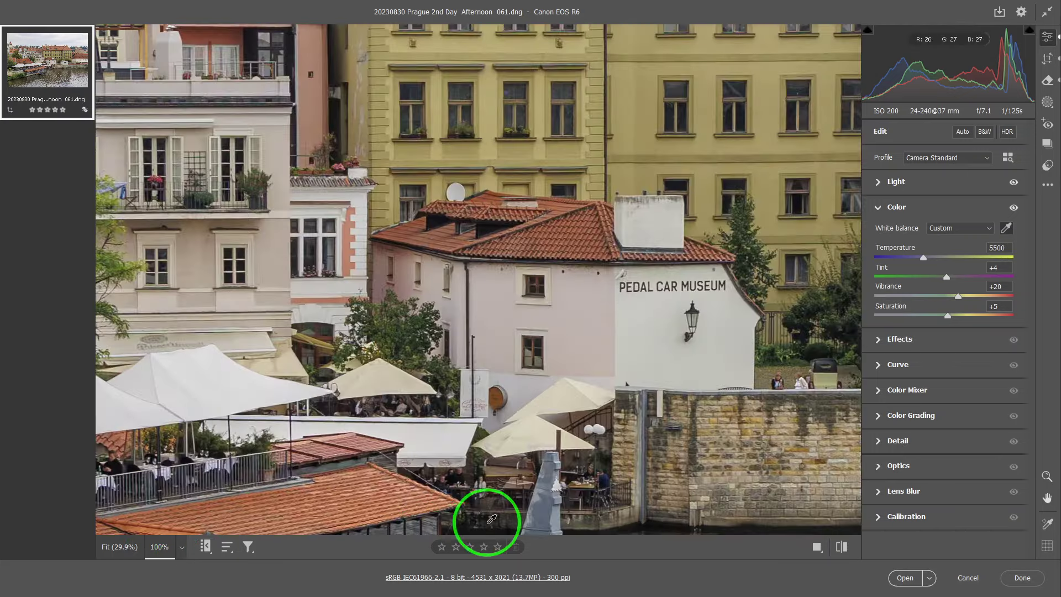
pyautogui.press('space')
pyautogui.moveTo(634, 379); pyautogui.dragTo(716, 415)
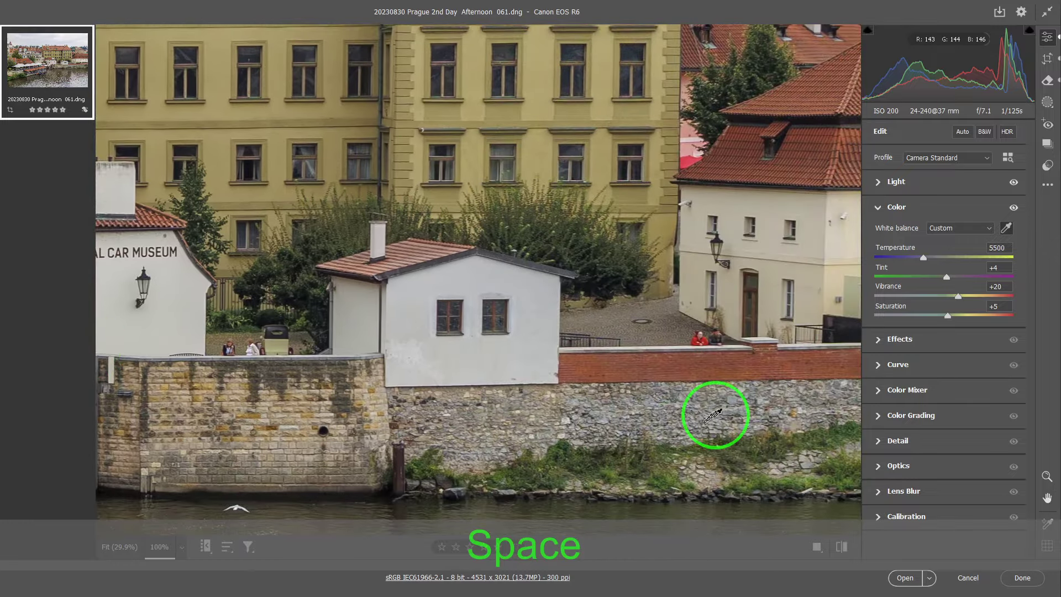
pyautogui.click(736, 395)
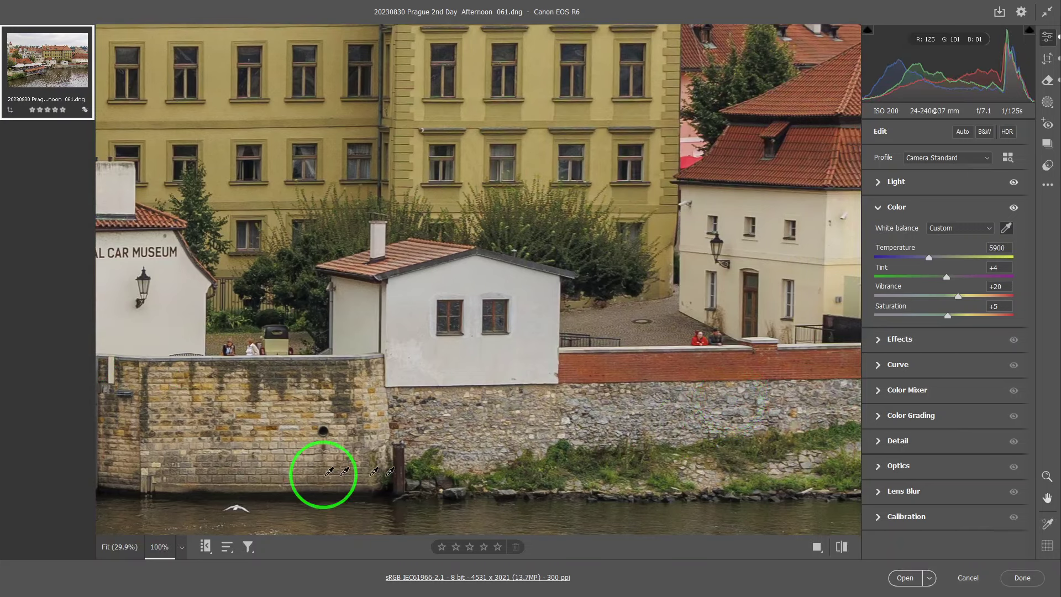
pyautogui.click(121, 550)
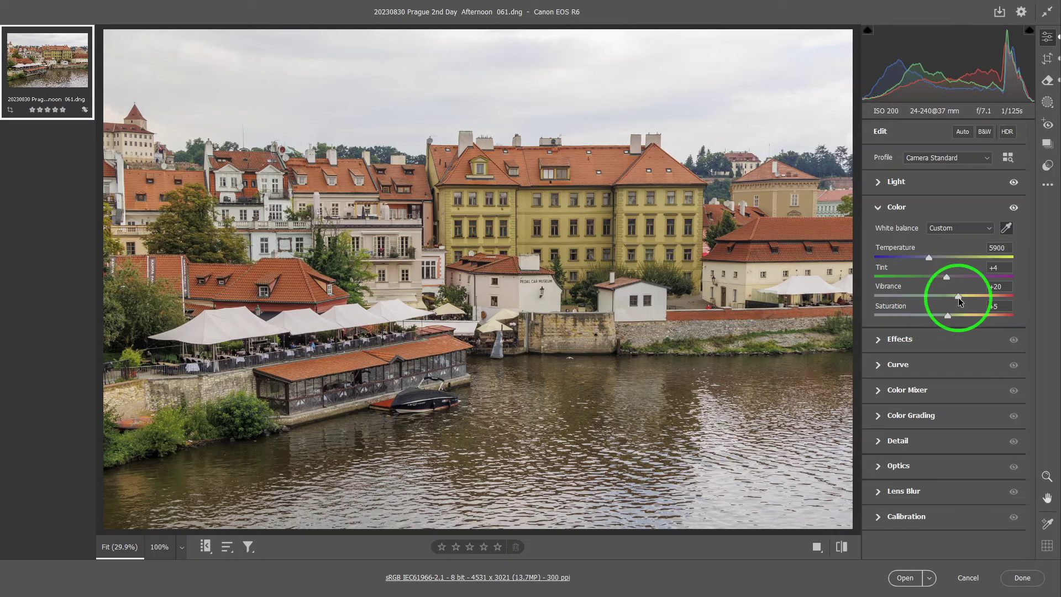
# - Set the photo's Vibrance to +100
pyautogui.moveTo(959, 296); pyautogui.dragTo(1060, 300)
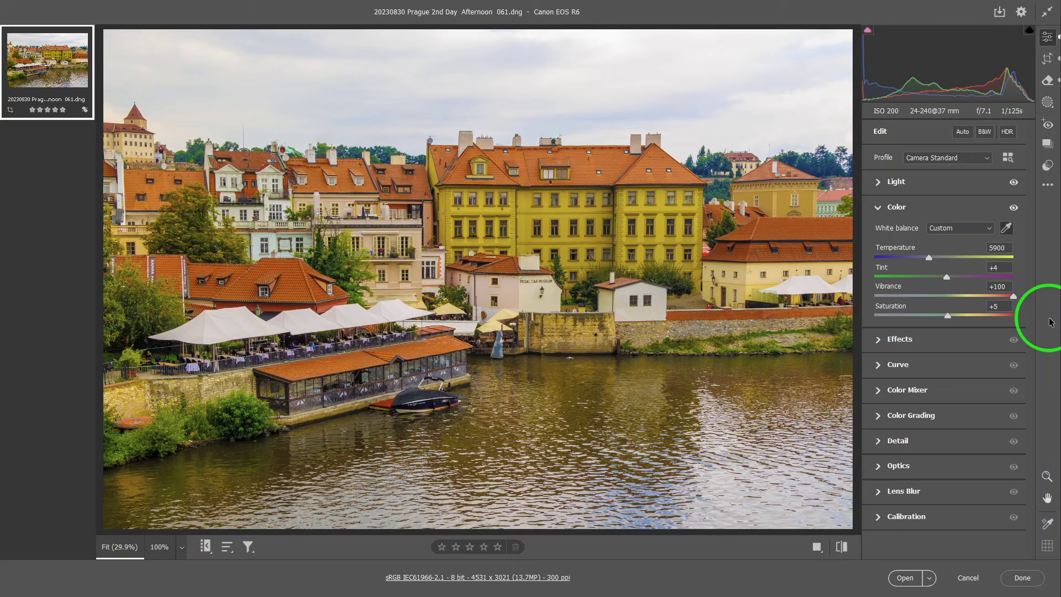
# - Reset the Vibrance to 0, try a Saturation of +100 on the photo, and reset the Saturation to 0
pyautogui.doubleClick(1015, 299)
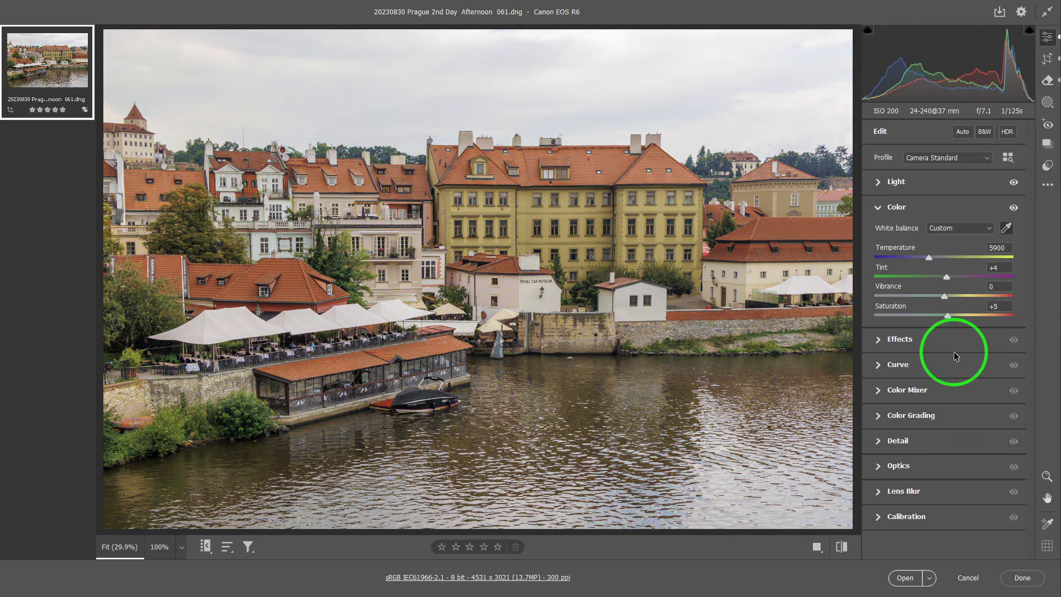
pyautogui.moveTo(948, 316); pyautogui.dragTo(1019, 316)
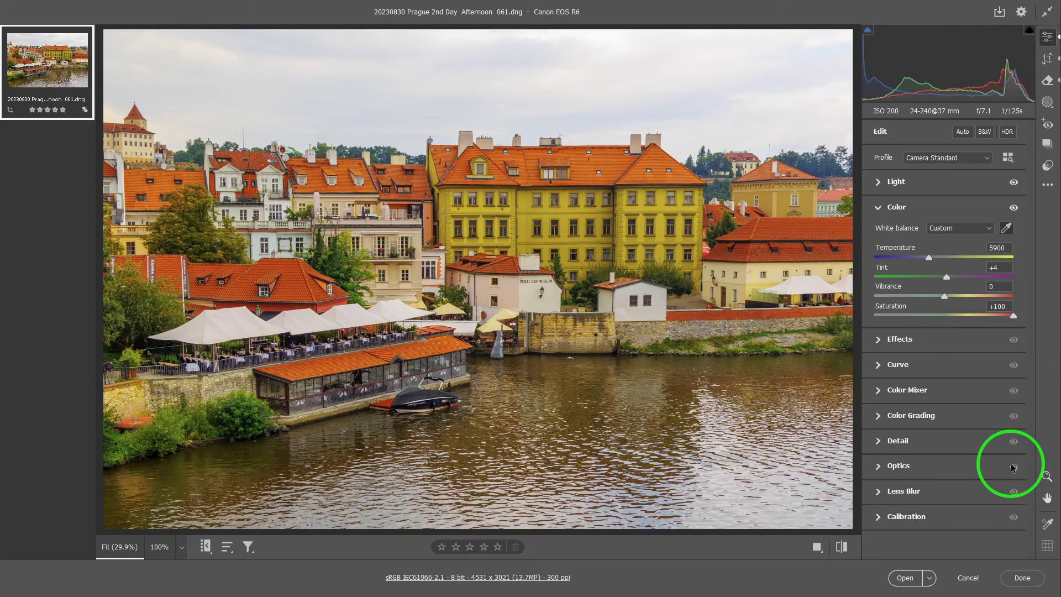
pyautogui.doubleClick(1015, 317)
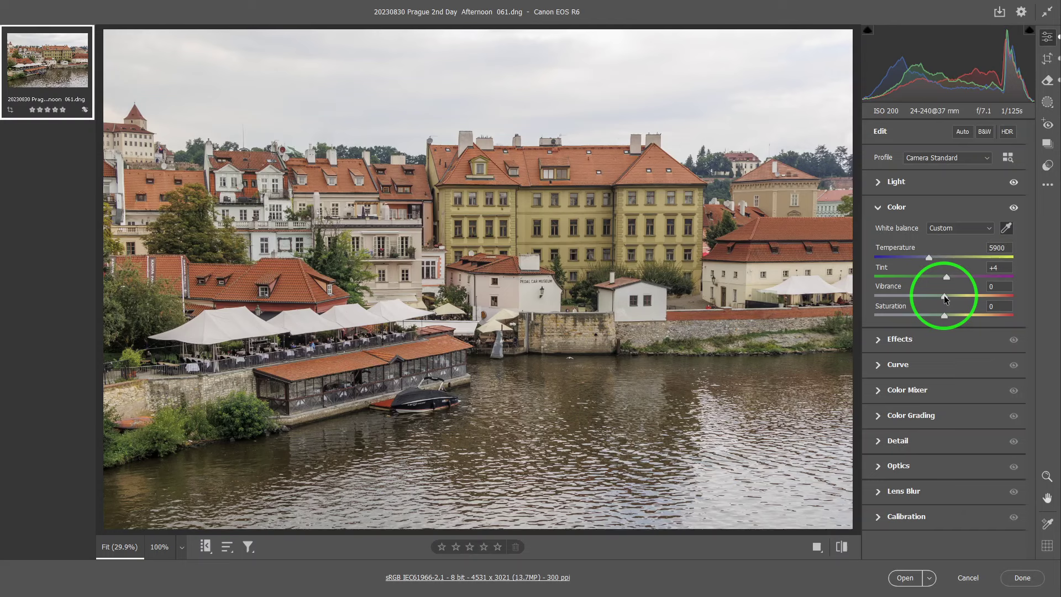
# - Try a Vibrance of -100 on the photo, and reset the Vibrance to 0
pyautogui.moveTo(944, 295); pyautogui.dragTo(854, 307)
pyautogui.click(723, 480)
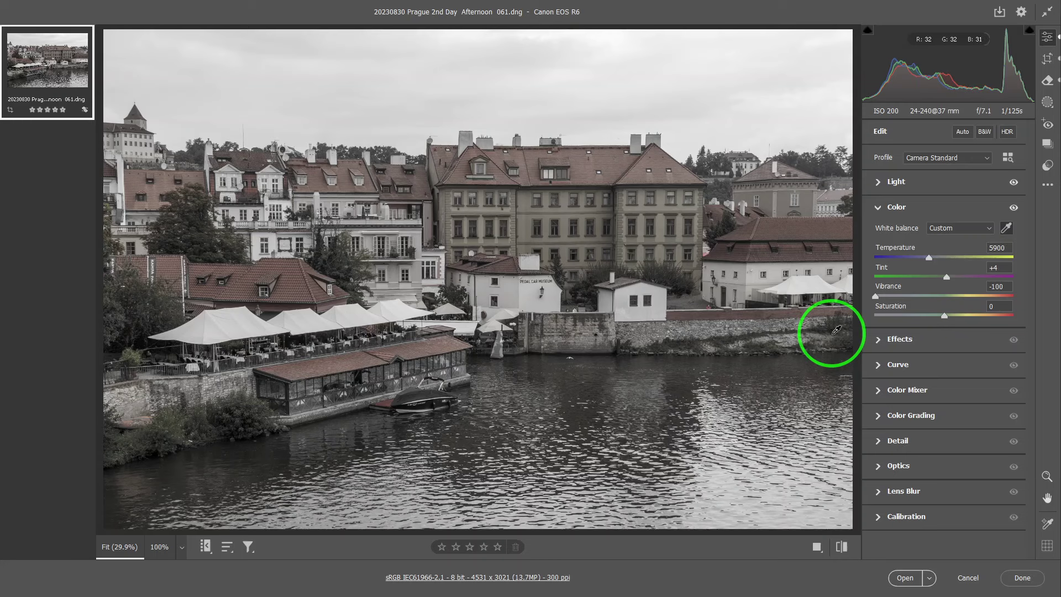
pyautogui.doubleClick(875, 296)
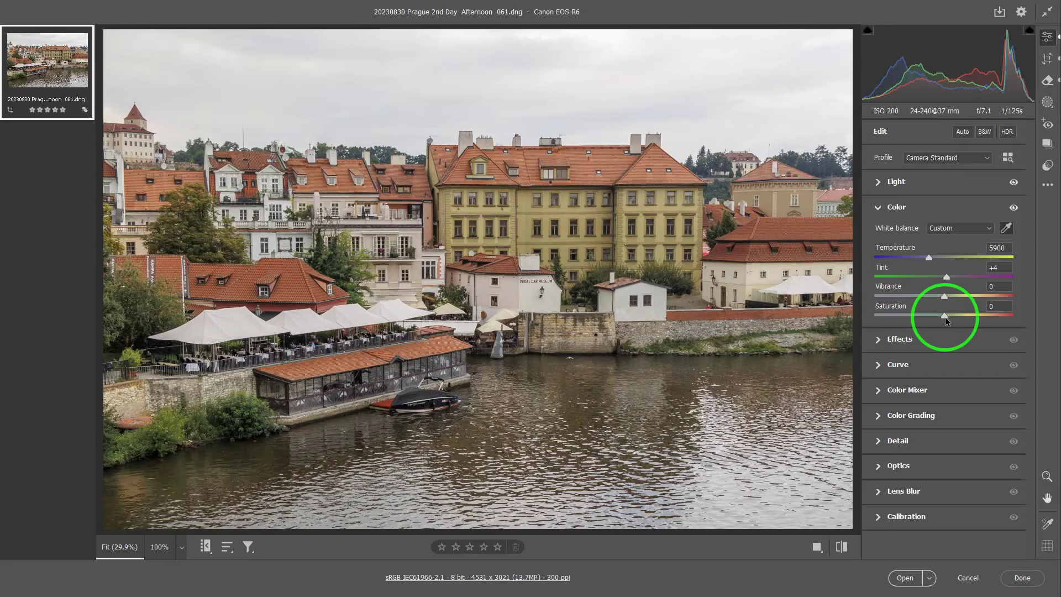
# - Try the photo's Saturation at both extremes, first -100 and then +100
pyautogui.moveTo(945, 316); pyautogui.dragTo(879, 330)
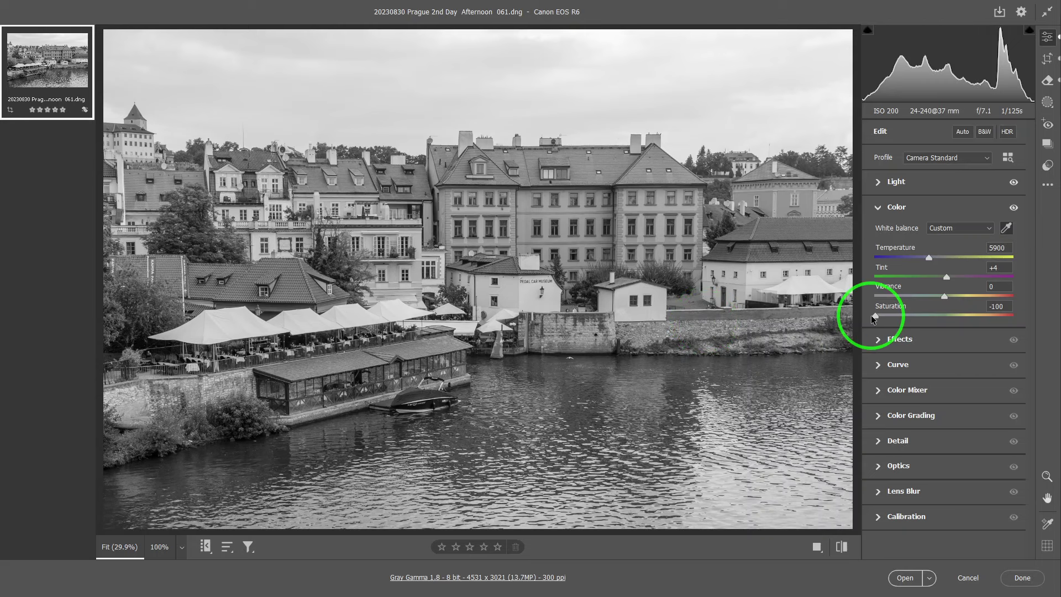
pyautogui.moveTo(876, 319); pyautogui.dragTo(1023, 327)
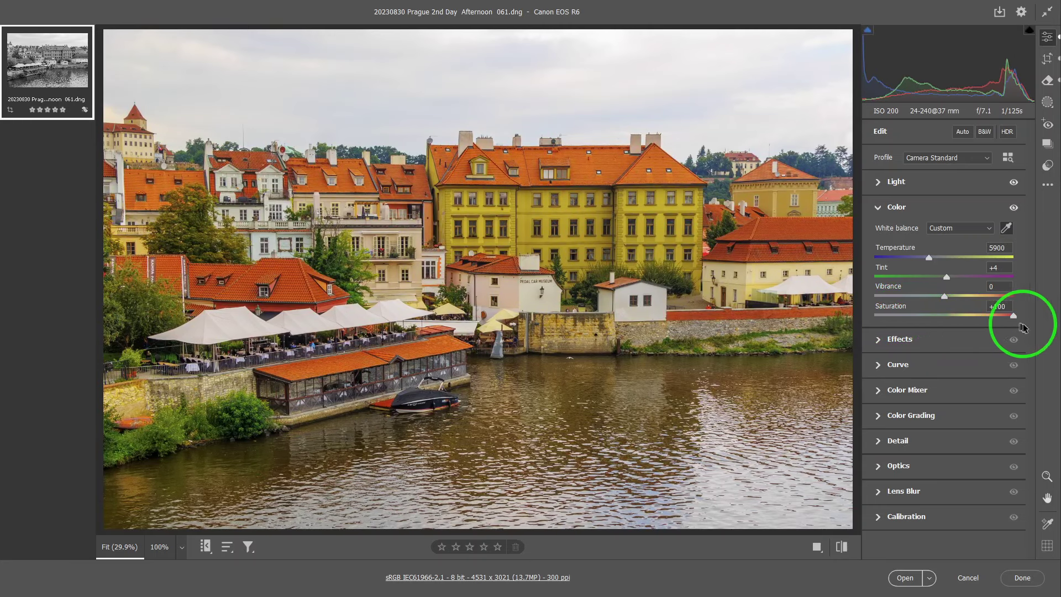
pyautogui.click(1030, 378)
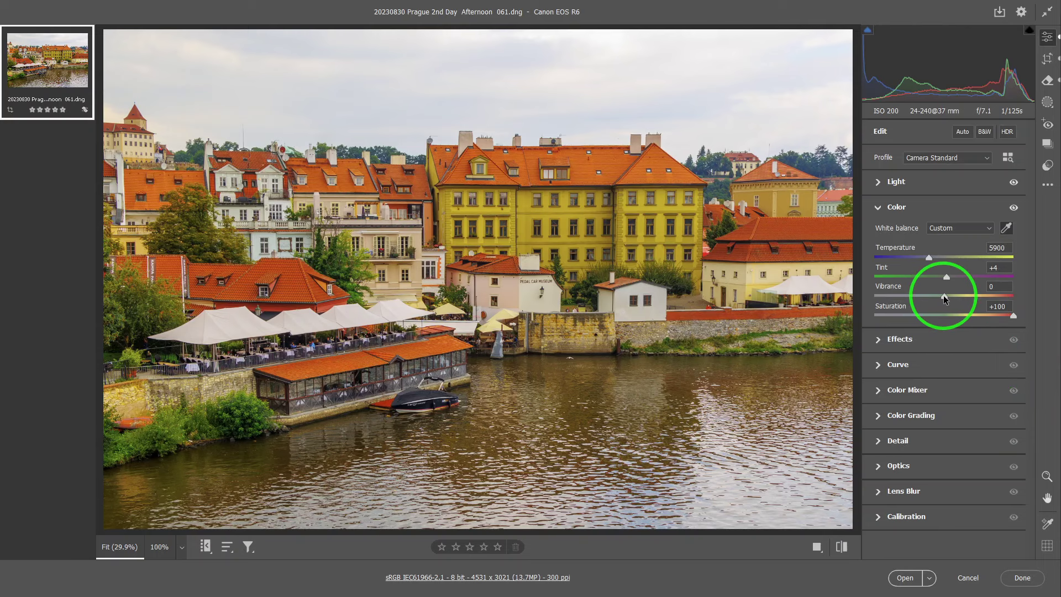
# - Try a Vibrance of +19 on the fully saturated photo, reset it, and raise the Vibrance to +100
pyautogui.moveTo(945, 298)
pyautogui.mouseDown()
pyautogui.moveTo(1020, 298)
pyautogui.moveTo(931, 308)
pyautogui.moveTo(943, 316)
pyautogui.moveTo(962, 301)
pyautogui.mouseUp()
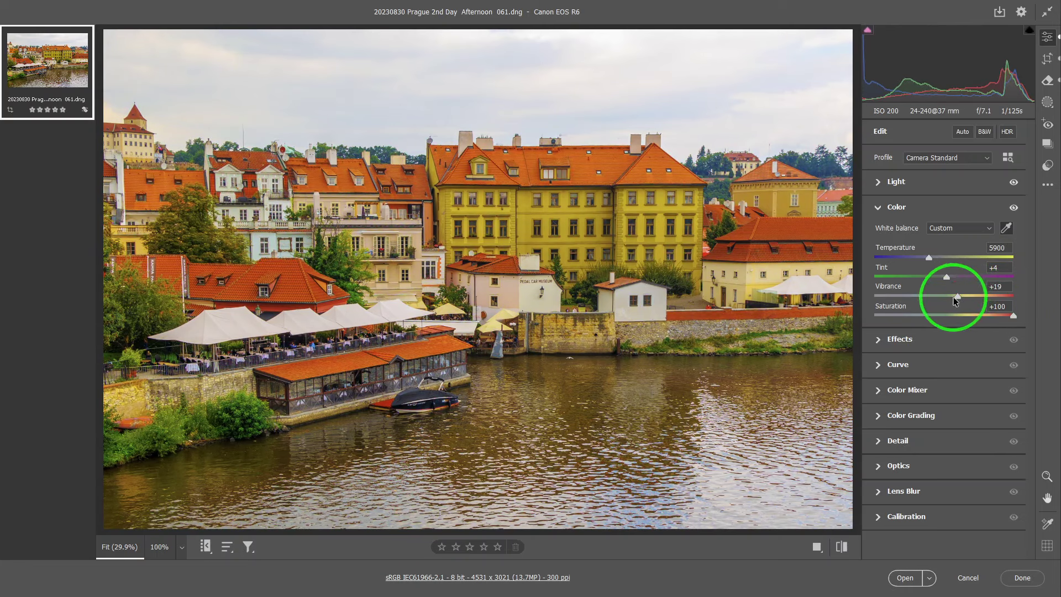
pyautogui.doubleClick(957, 297)
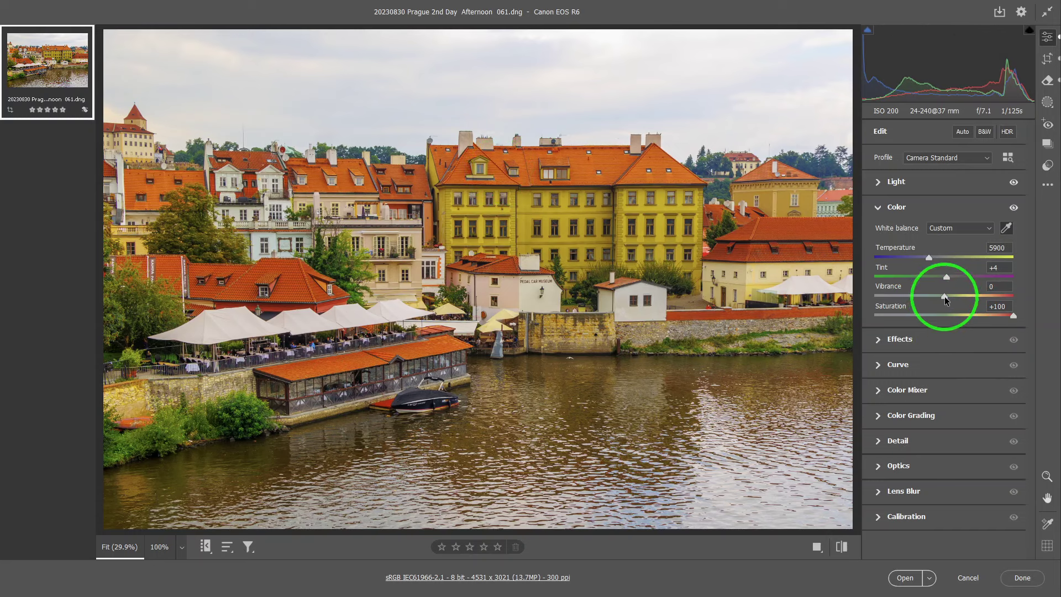
pyautogui.moveTo(945, 296); pyautogui.dragTo(1021, 299)
pyautogui.click(533, 153)
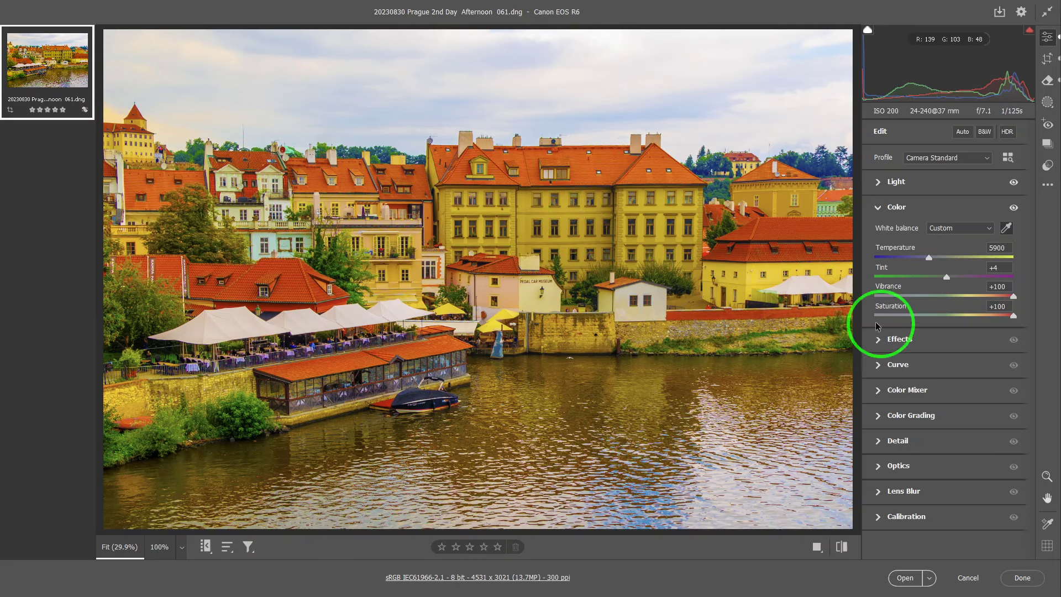
# - Compare a Saturation of 0 and +100 at full Vibrance, and reset both Saturation and Vibrance to 0
pyautogui.doubleClick(1013, 315)
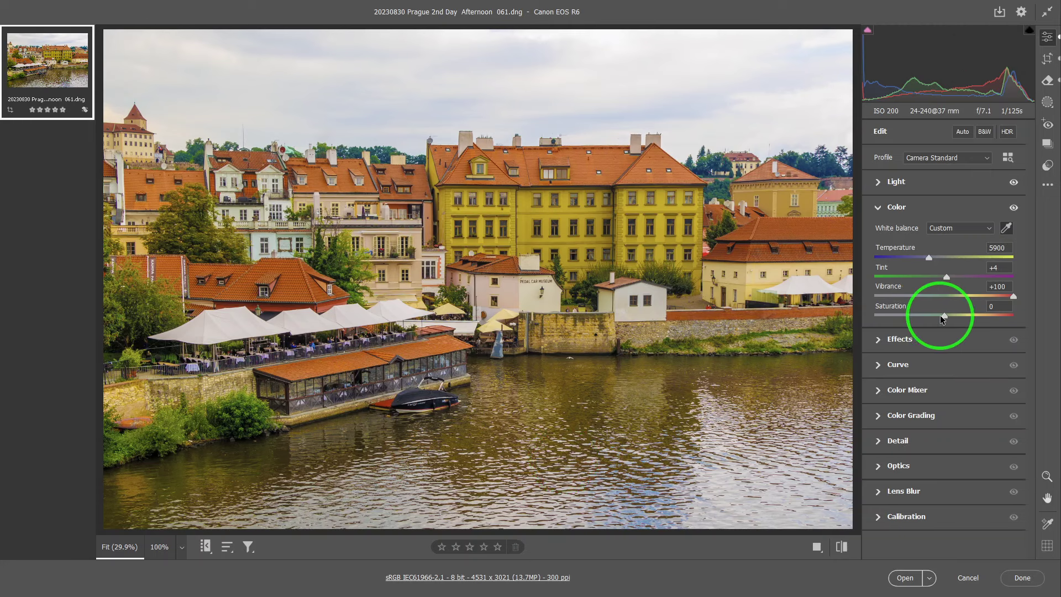
pyautogui.moveTo(945, 318); pyautogui.dragTo(1042, 318)
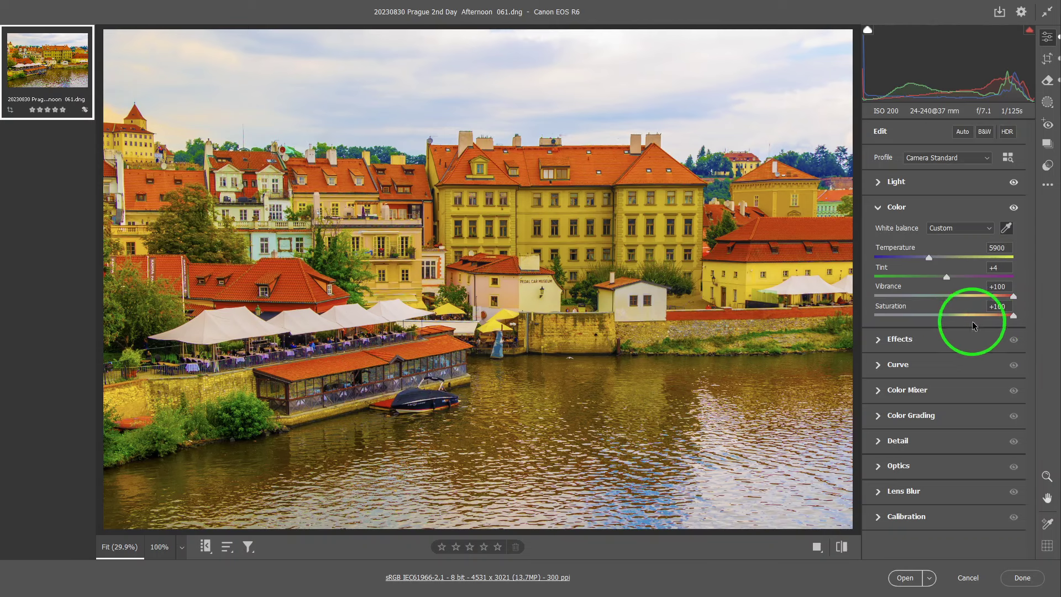
pyautogui.doubleClick(1014, 316)
pyautogui.doubleClick(1013, 296)
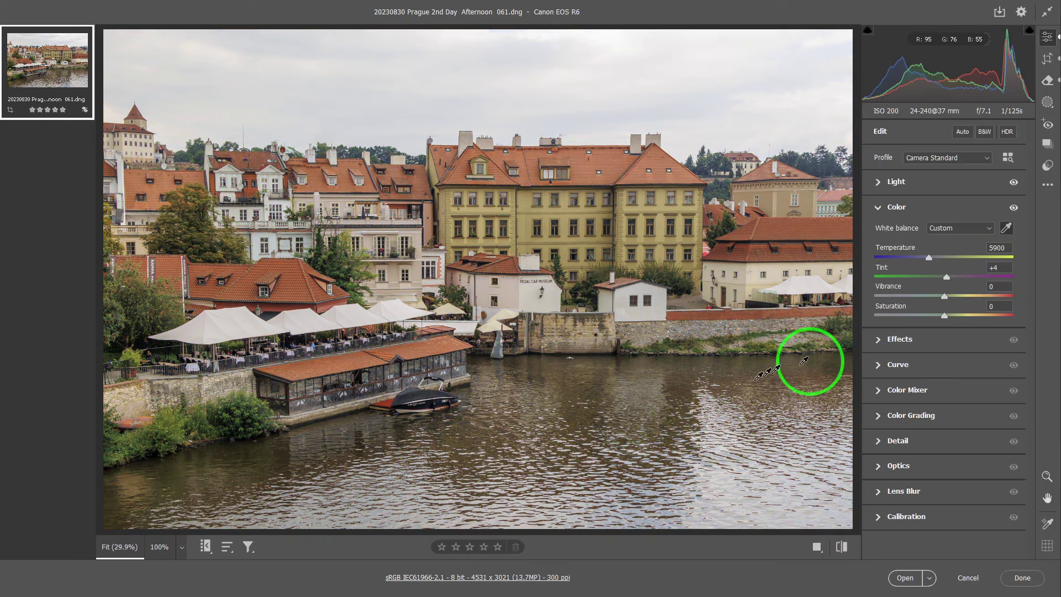
# - Set the photo's Vibrance to +31 and its Saturation to +17
pyautogui.moveTo(945, 299); pyautogui.dragTo(961, 299)
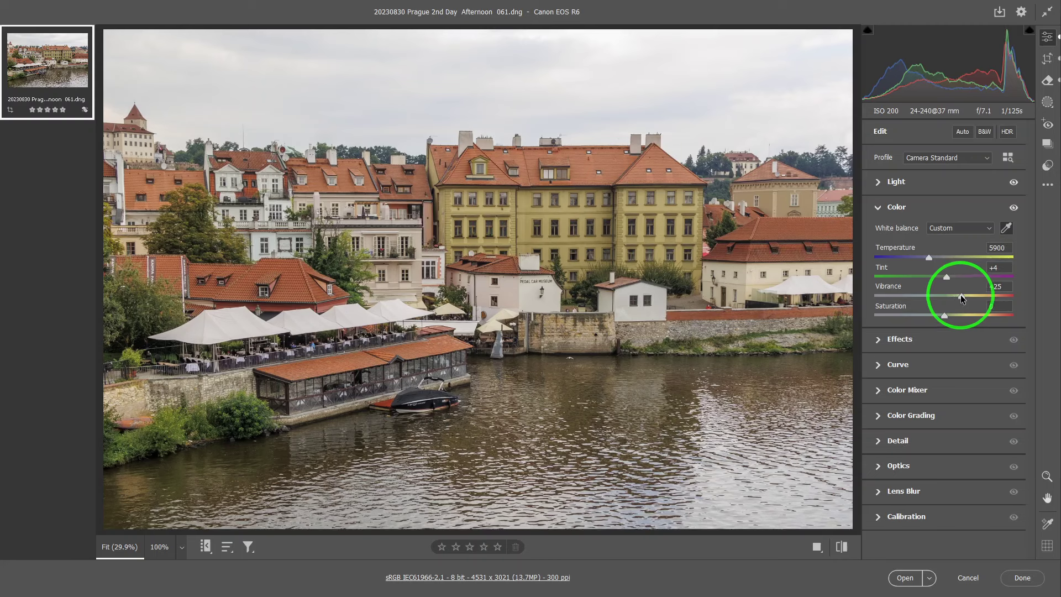
pyautogui.moveTo(962, 299); pyautogui.dragTo(966, 299)
pyautogui.click(944, 317)
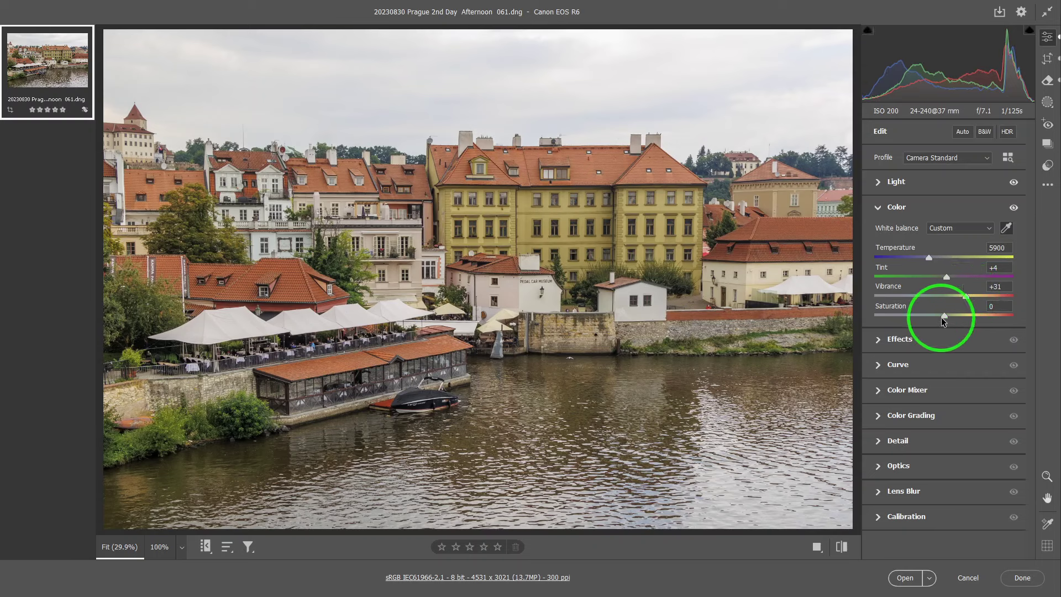
pyautogui.moveTo(945, 319); pyautogui.dragTo(957, 319)
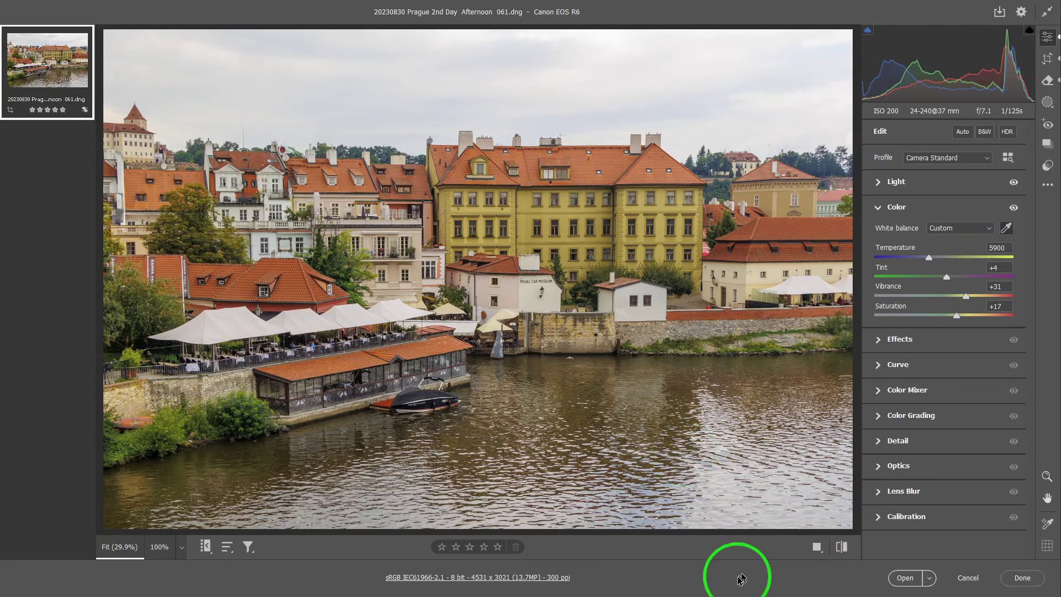
# - Compare the original and edited photo side by side, and switch the before/after comparison to a split view of one image
pyautogui.click(816, 549)
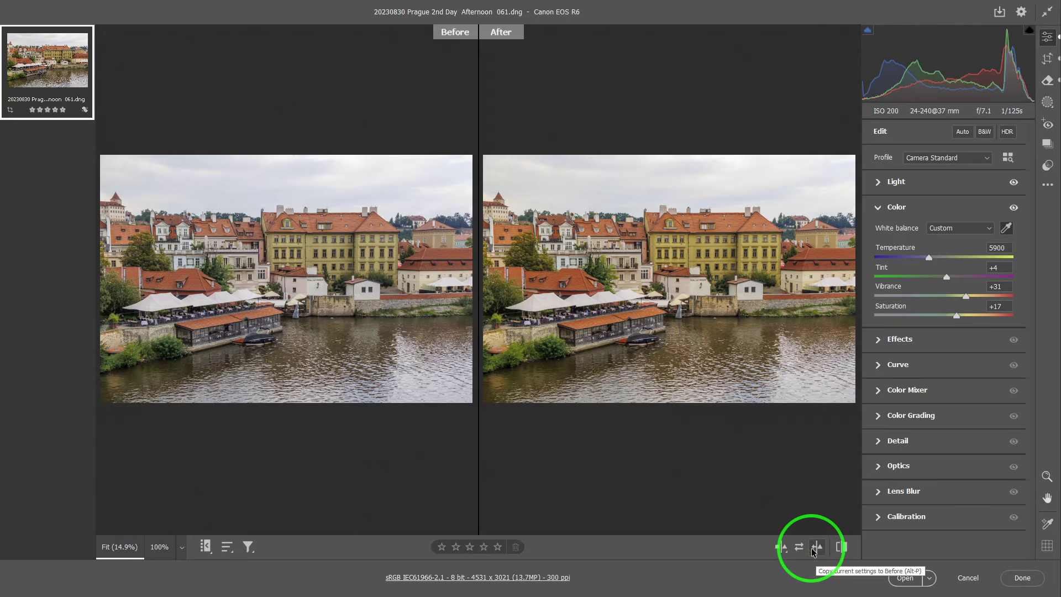
pyautogui.press('z')
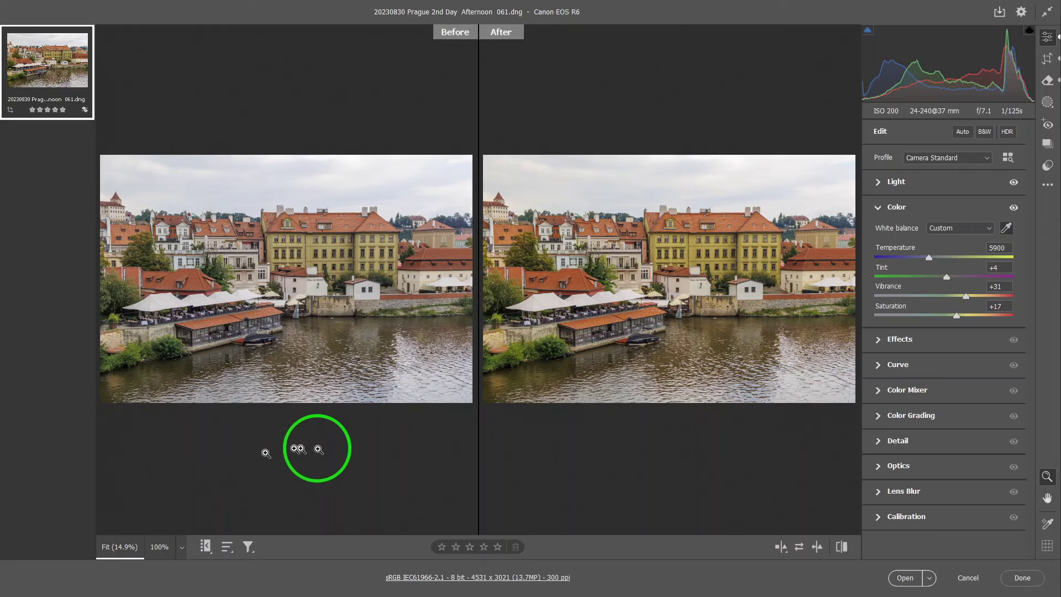
pyautogui.click(774, 549)
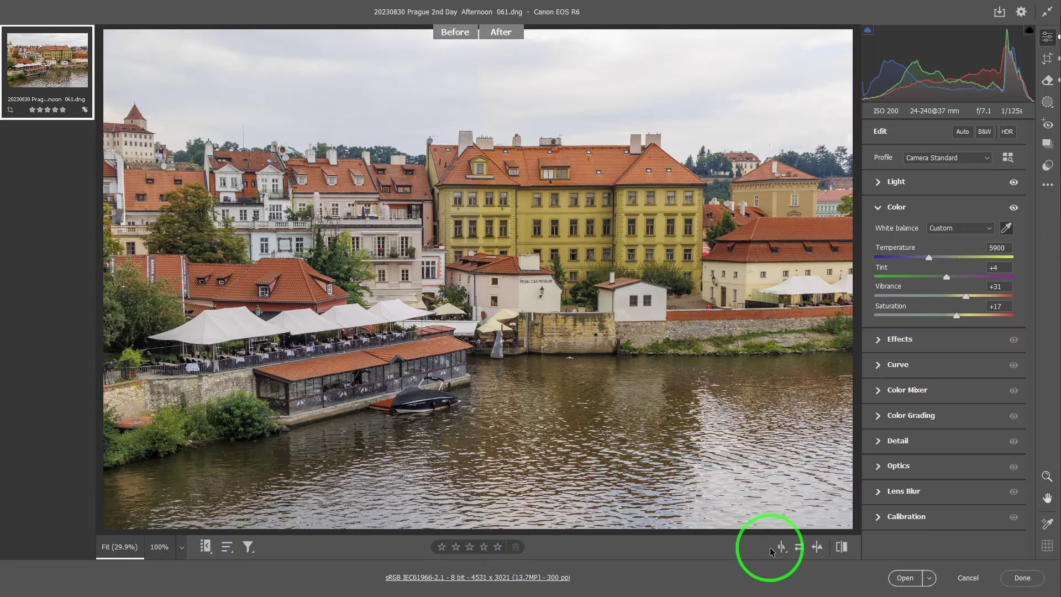